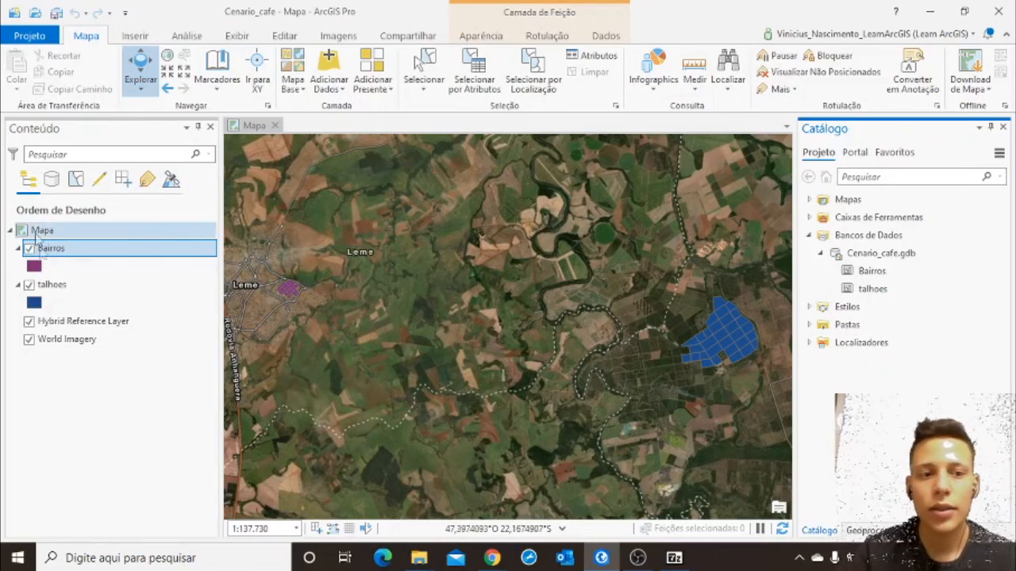
click(88, 287)
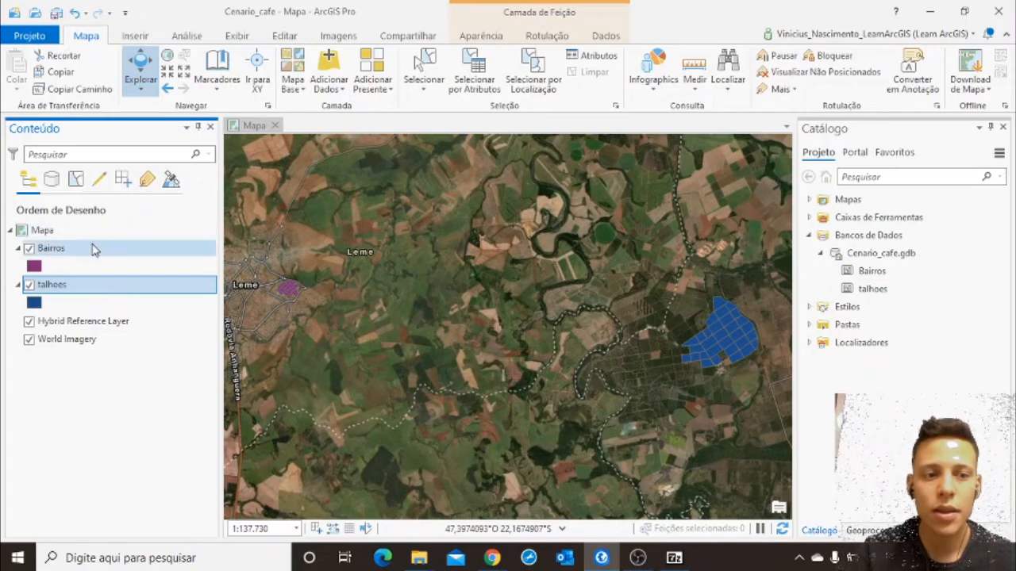
click(93, 253)
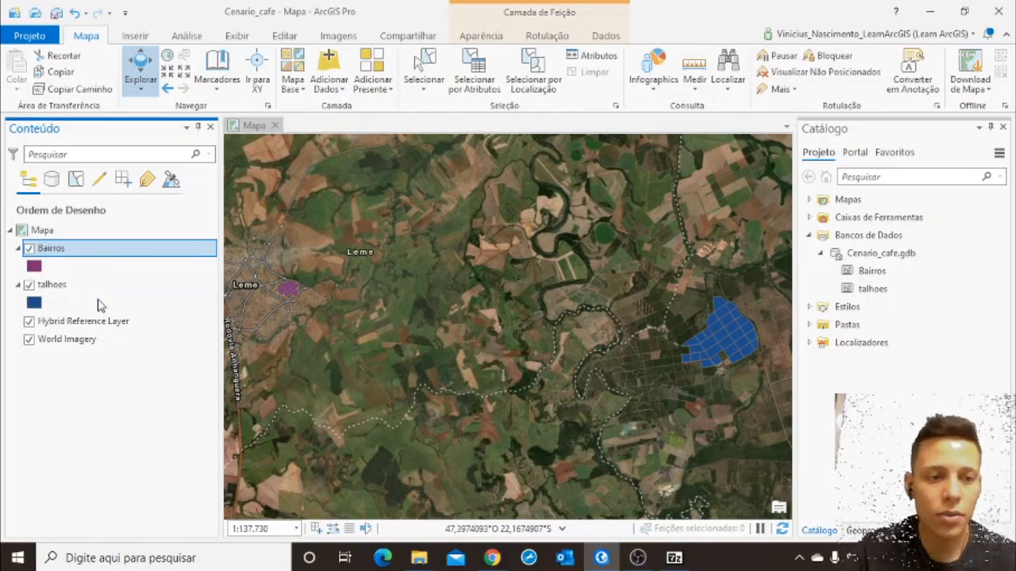
click(91, 284)
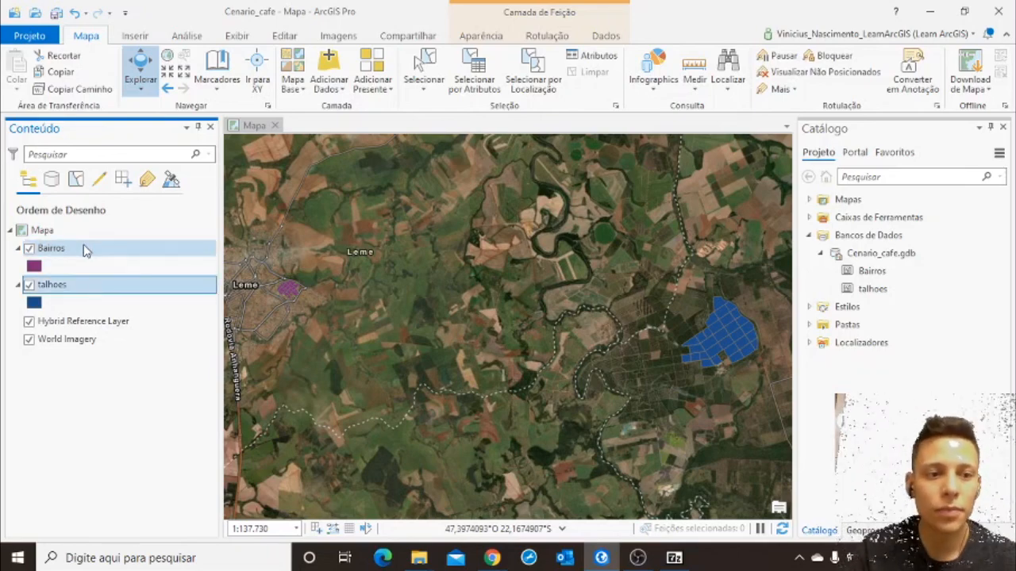
click(86, 249)
click(96, 284)
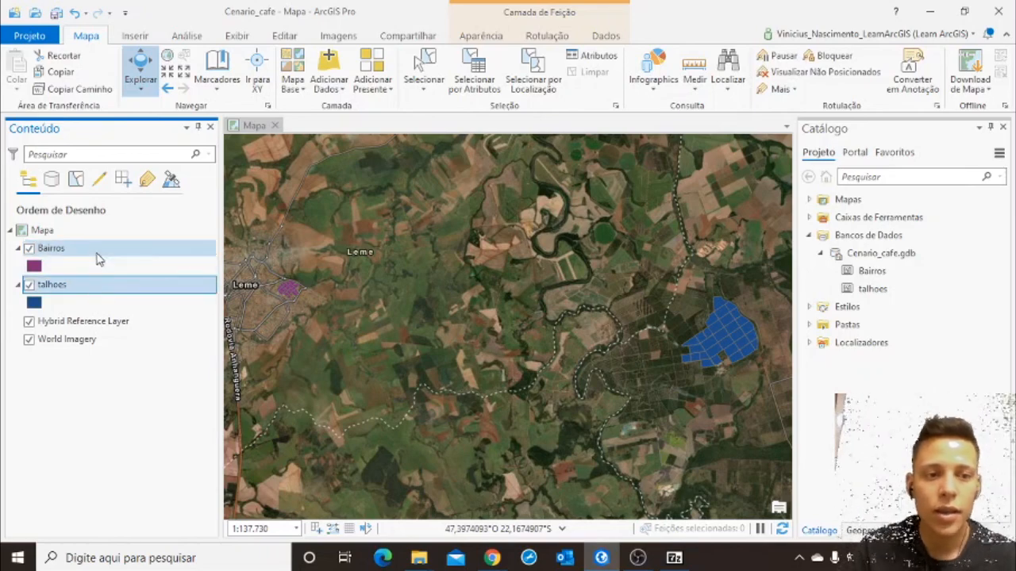
click(99, 258)
click(102, 286)
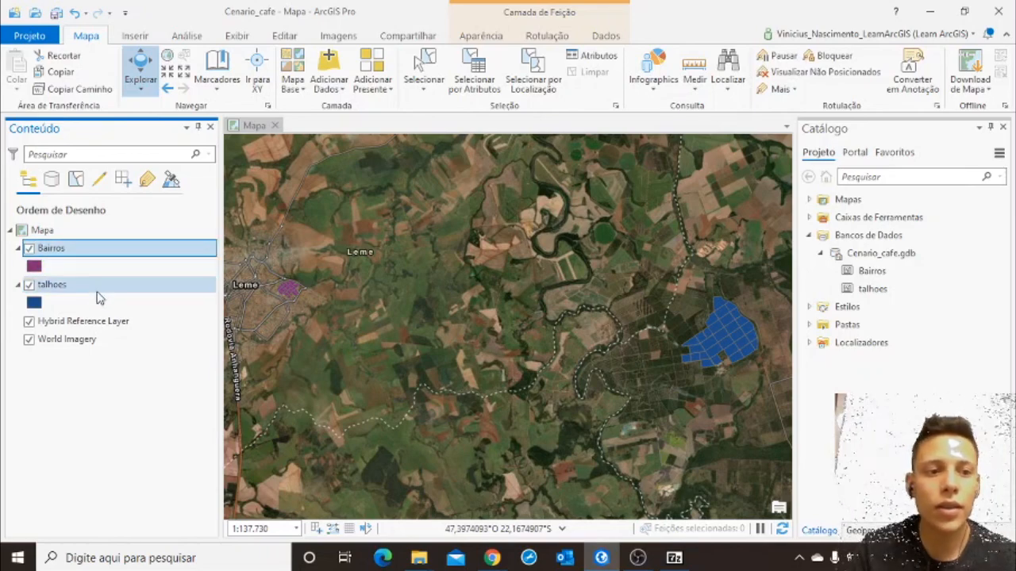
click(93, 260)
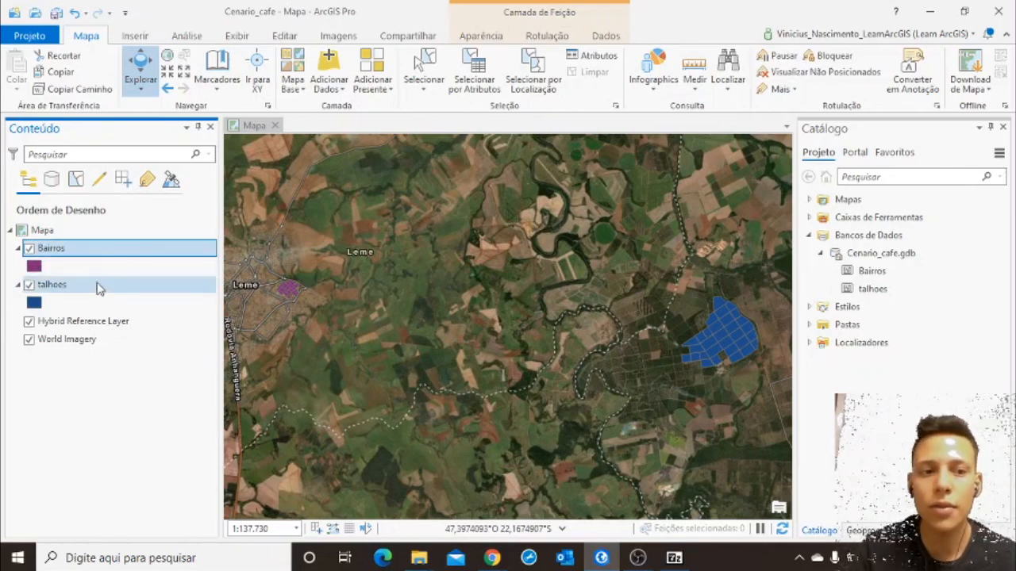
click(115, 289)
Apply Símbolo Único (single symbol) symbology to the Bairros layer
click(109, 252)
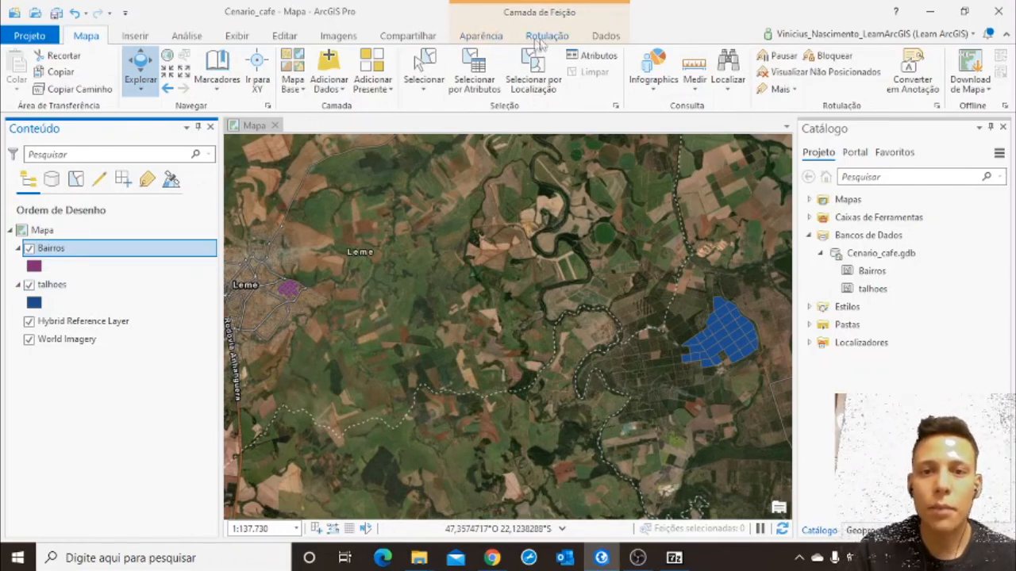
click(485, 36)
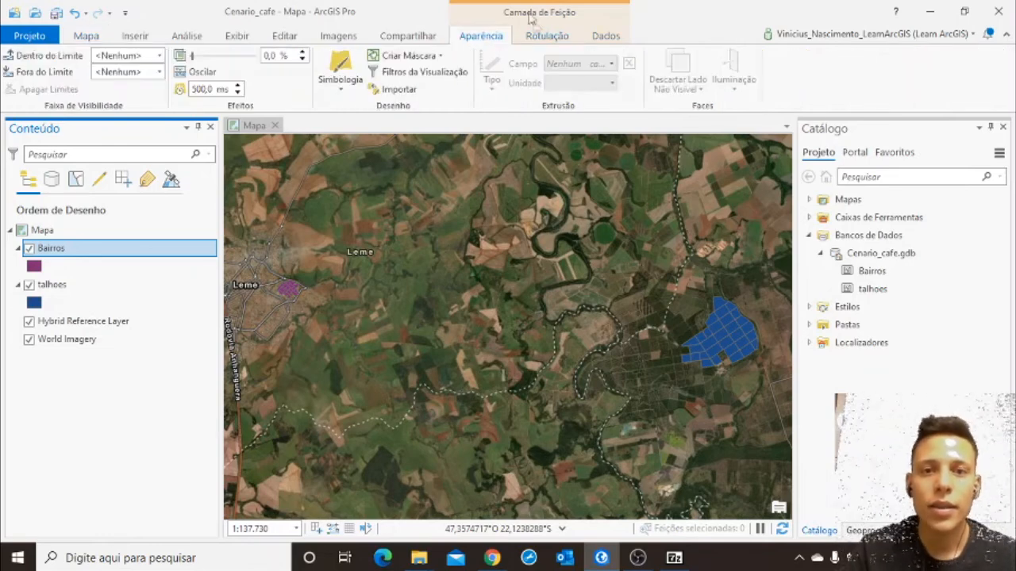
click(342, 84)
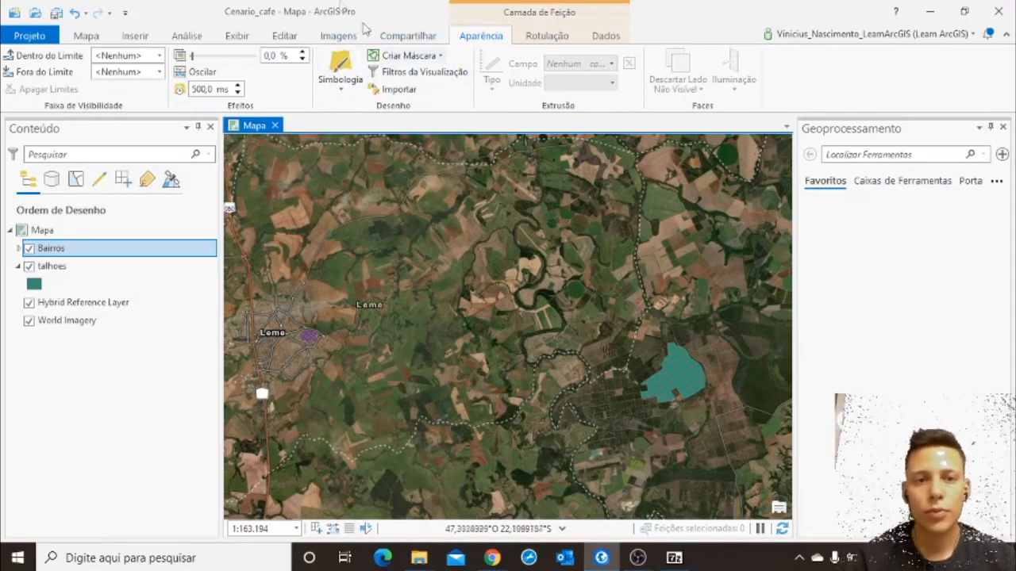
click(356, 89)
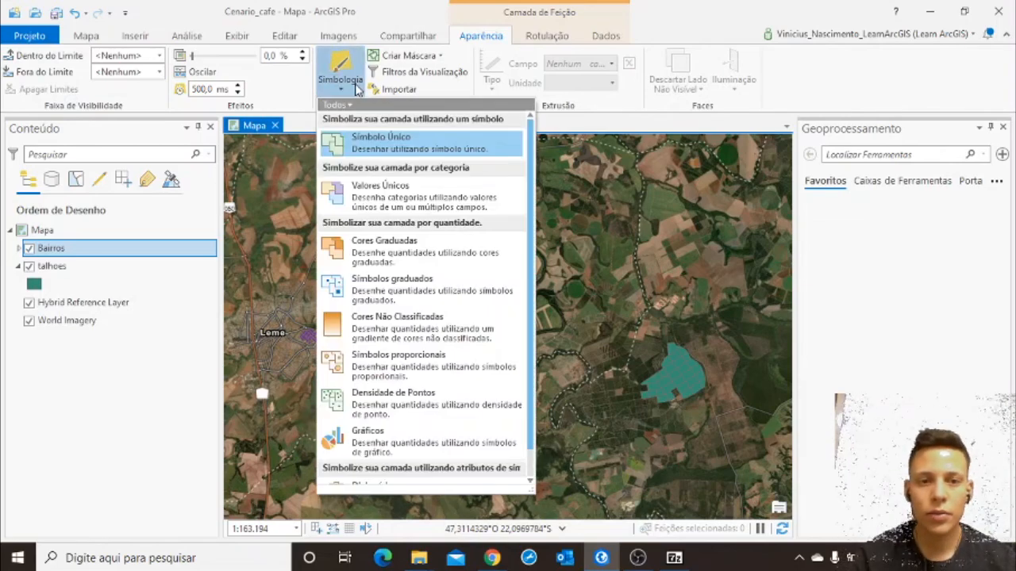
click(404, 150)
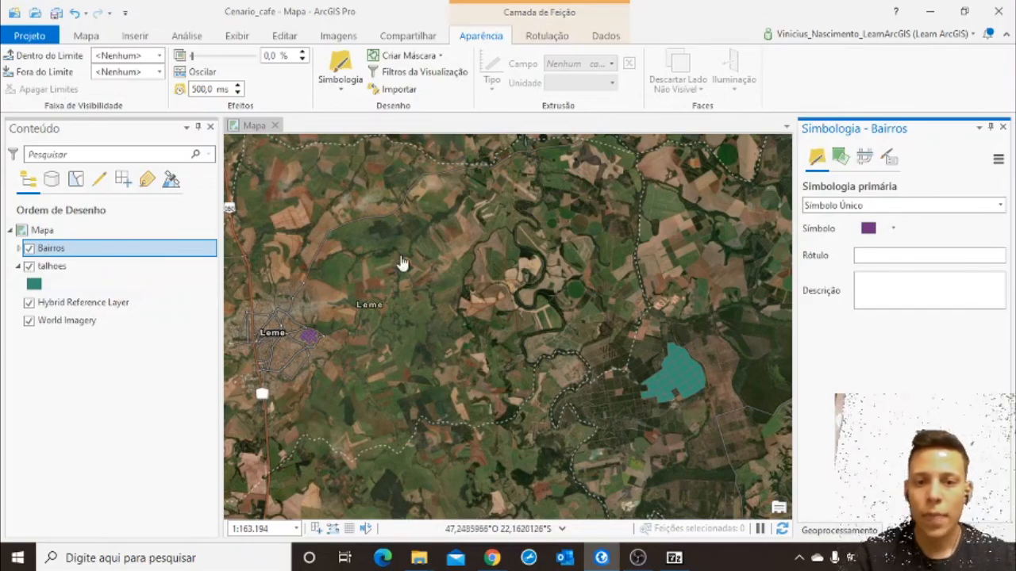
scroll(446, 363, down, 3)
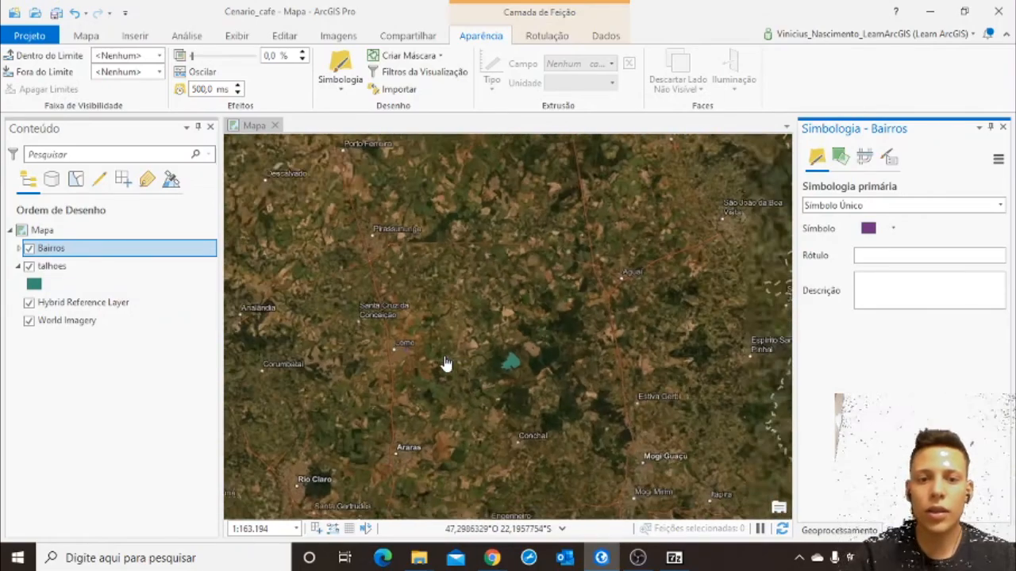
scroll(446, 363, up, 3)
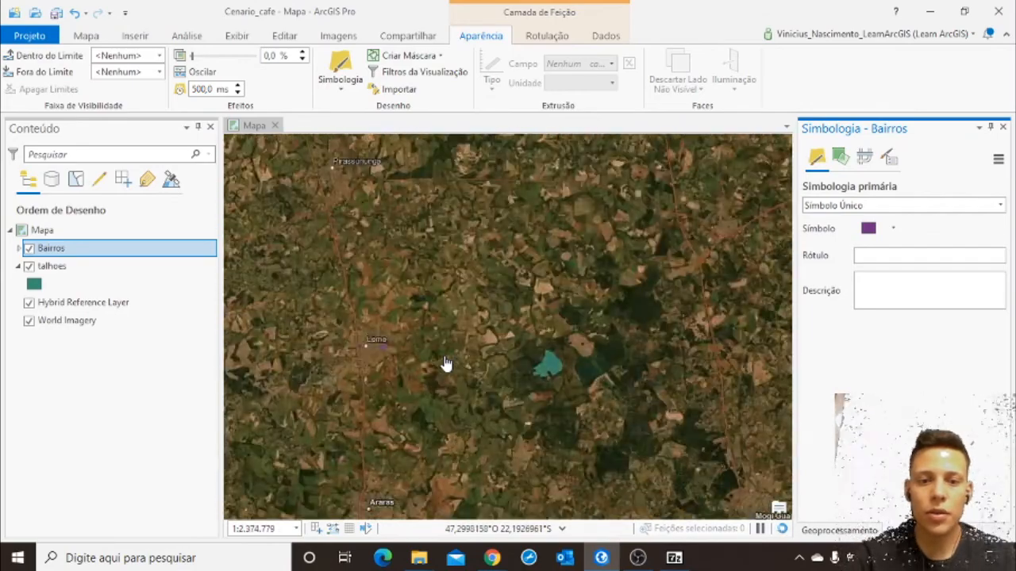
click(100, 266)
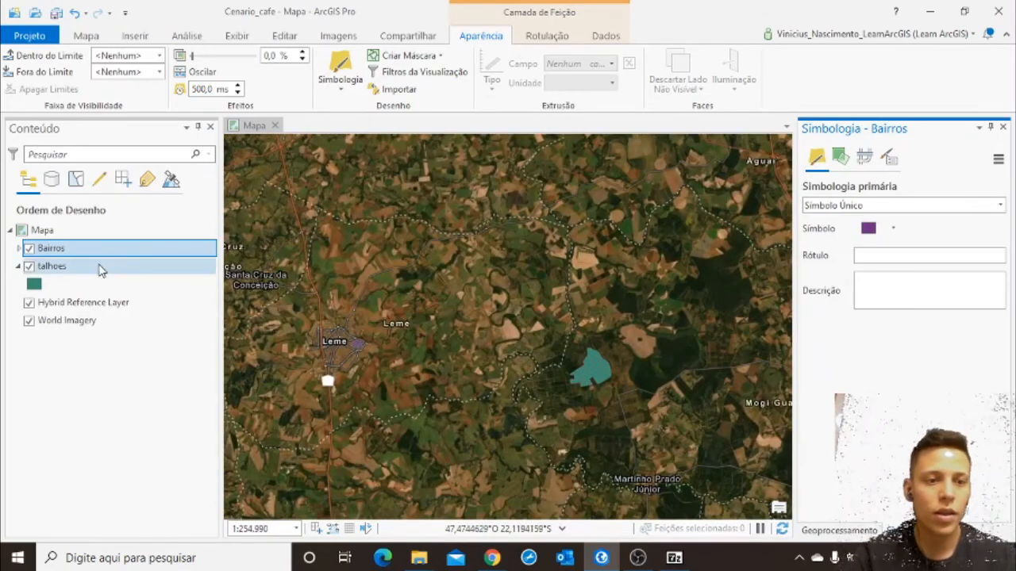
click(92, 251)
click(100, 266)
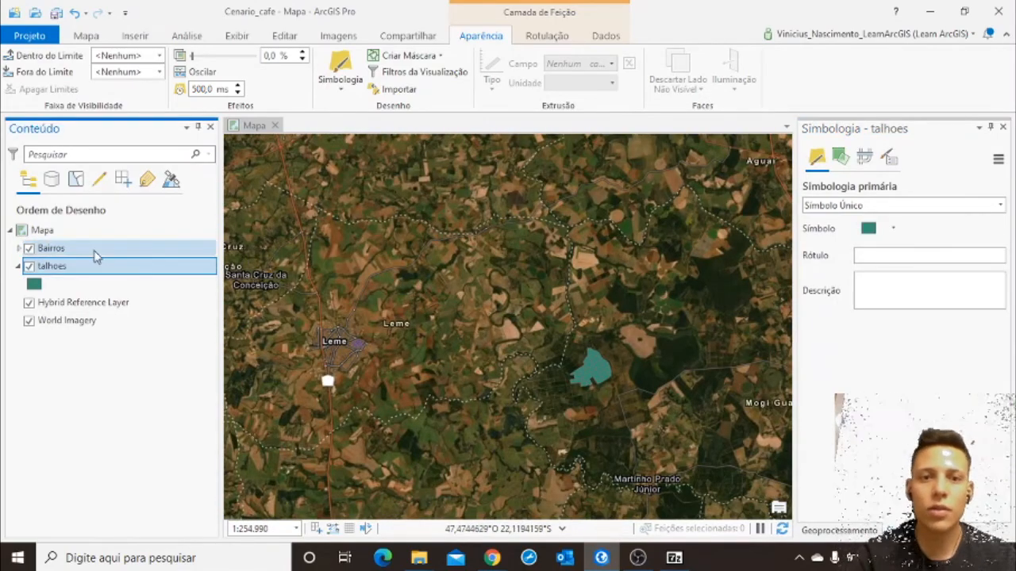
Format the Bairros polygon symbol with a blue fill and a red outline 3 pt wide
click(93, 250)
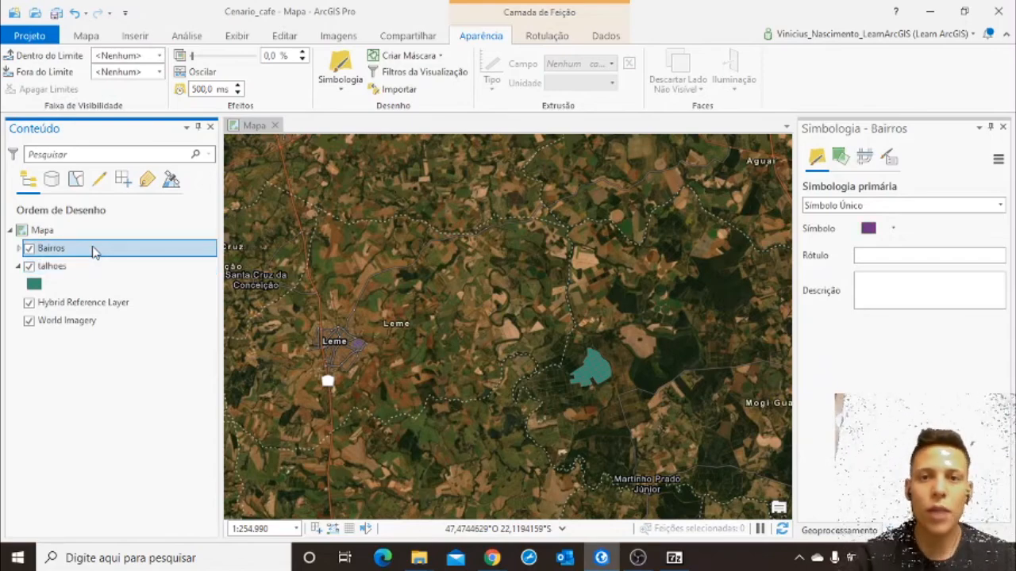
right_click(92, 251)
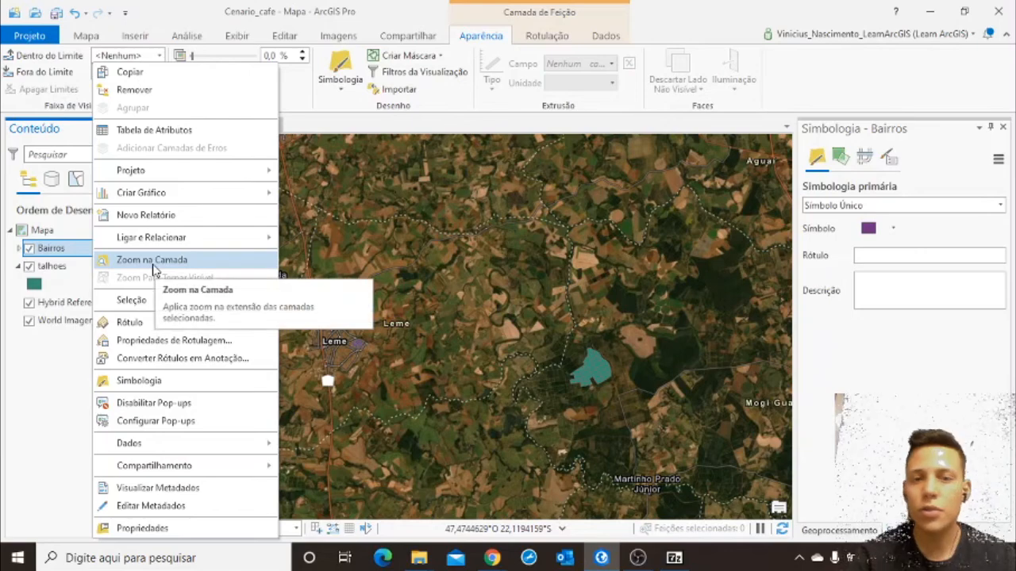
click(153, 262)
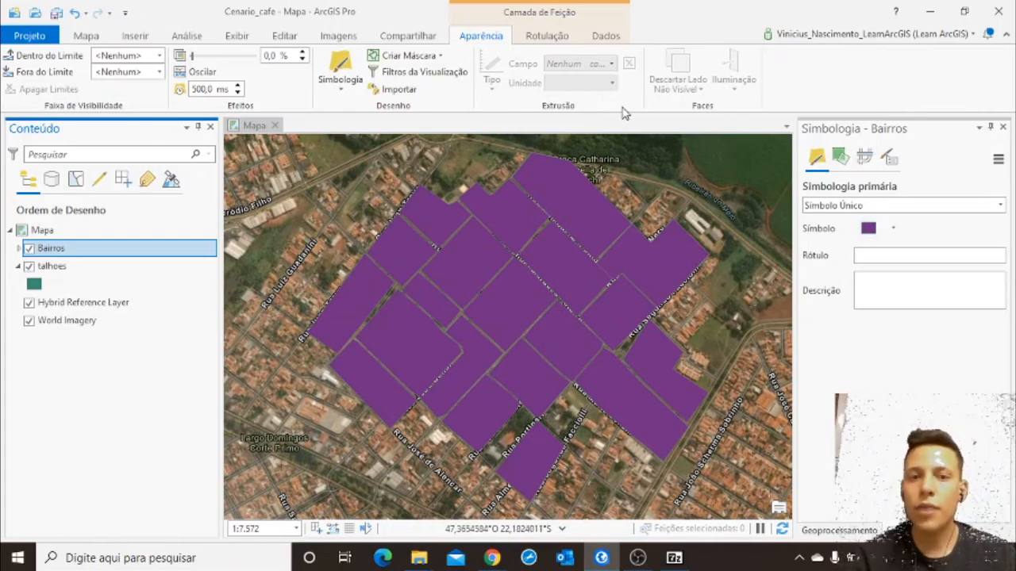
click(869, 229)
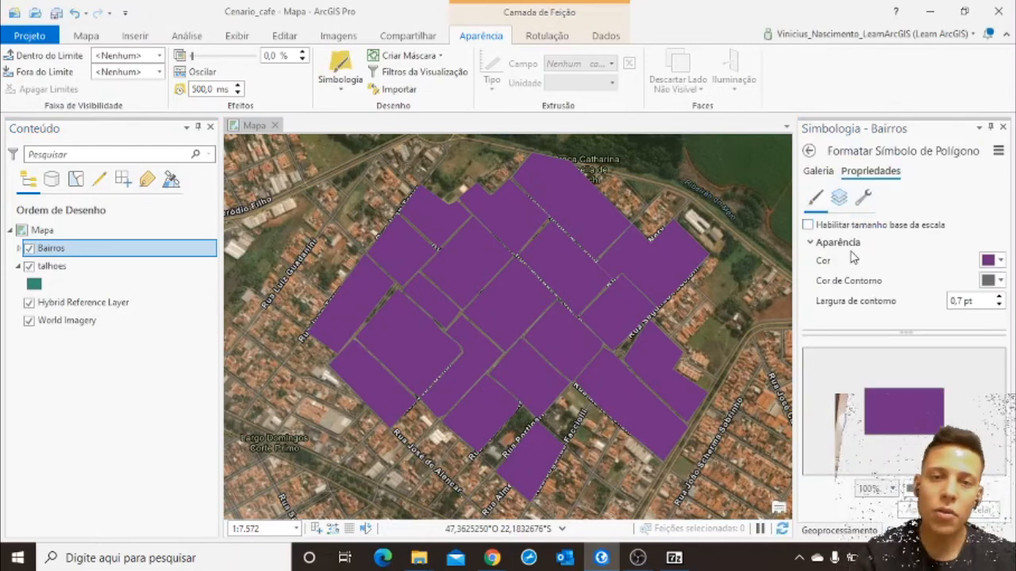
click(994, 261)
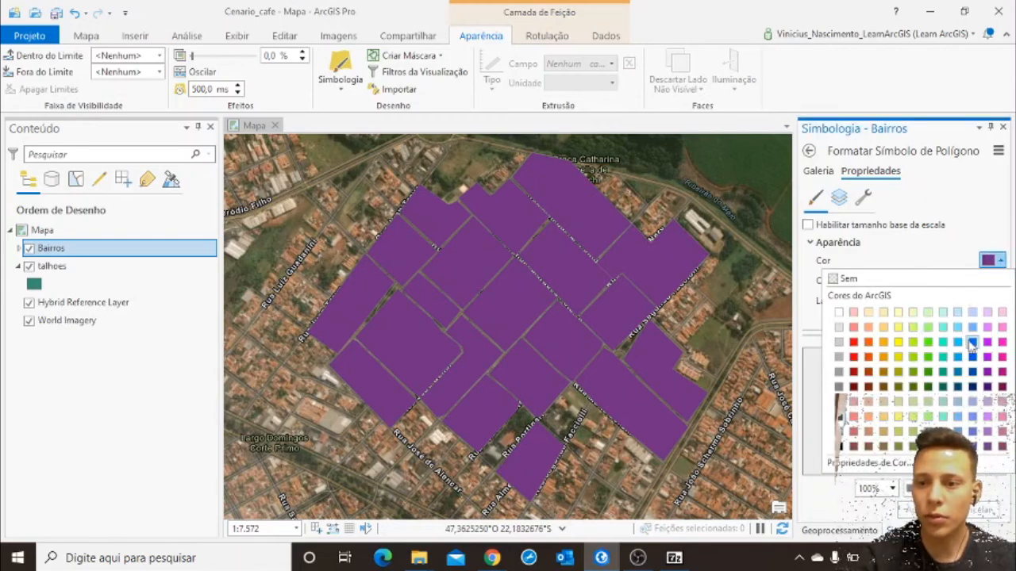
click(972, 342)
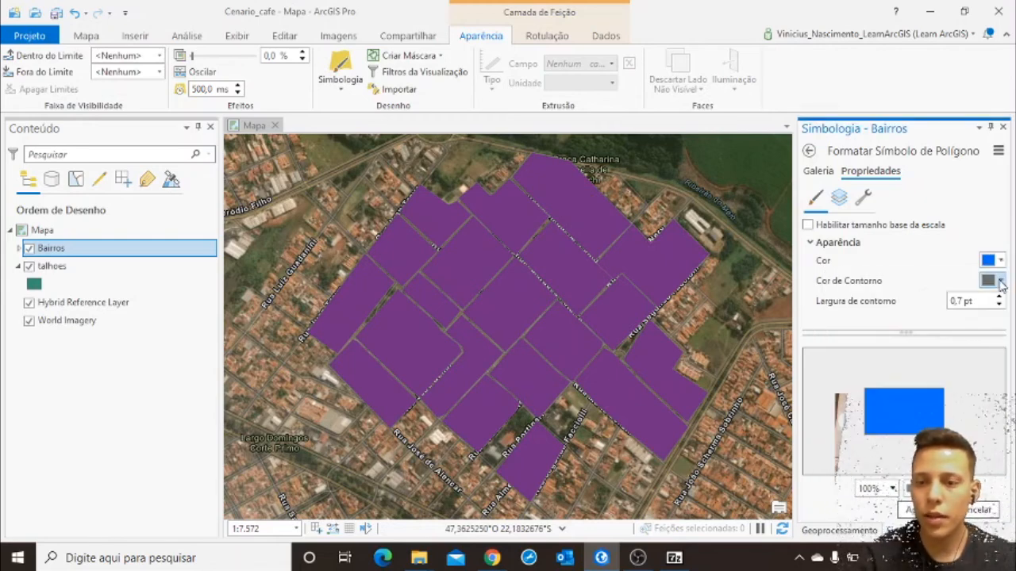
click(1001, 283)
click(901, 353)
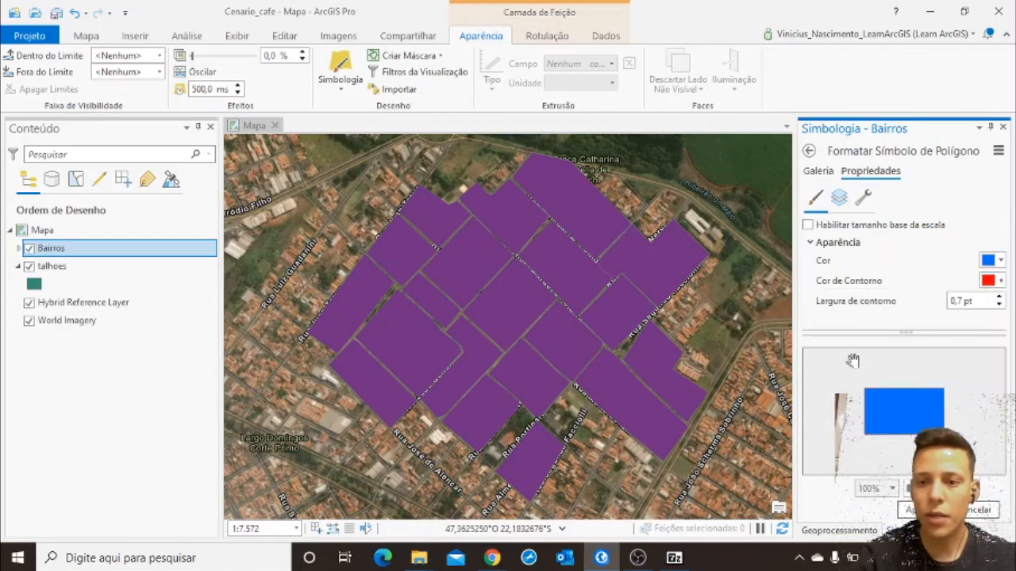
click(999, 297)
click(999, 298)
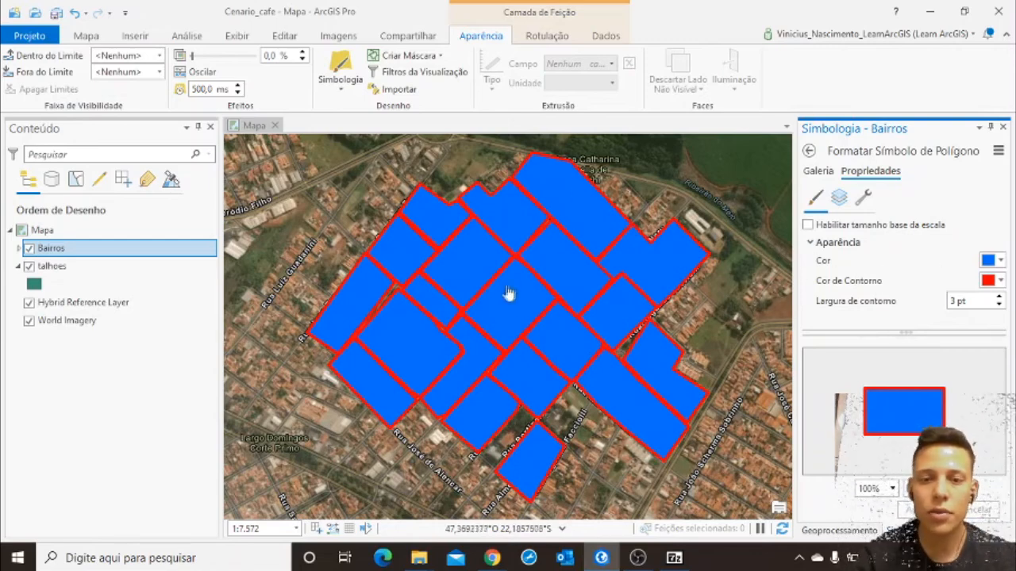
Symbolize the talhoes layer with Valores Únicos (unique values) based on the Variedade field
click(97, 269)
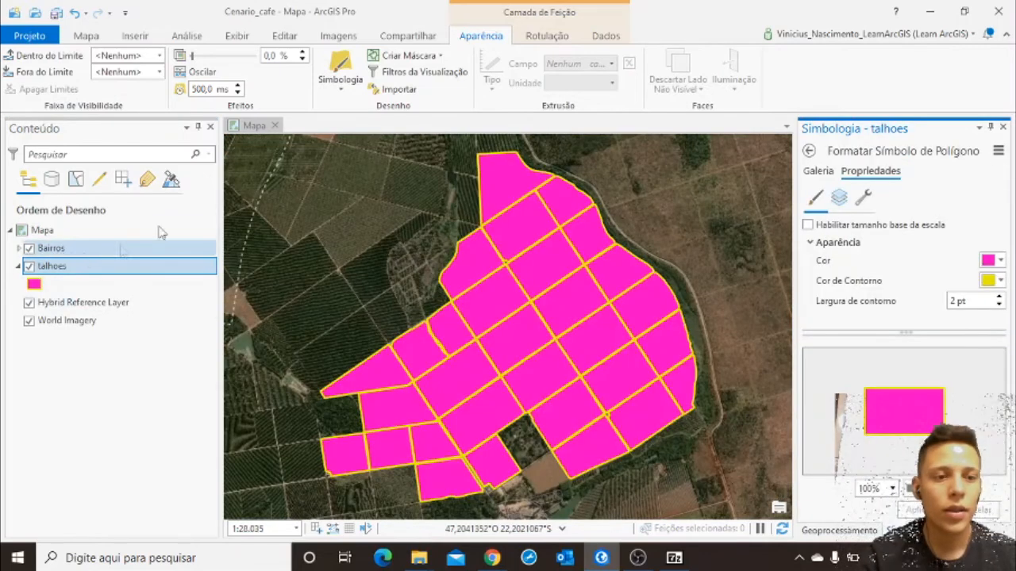
click(342, 92)
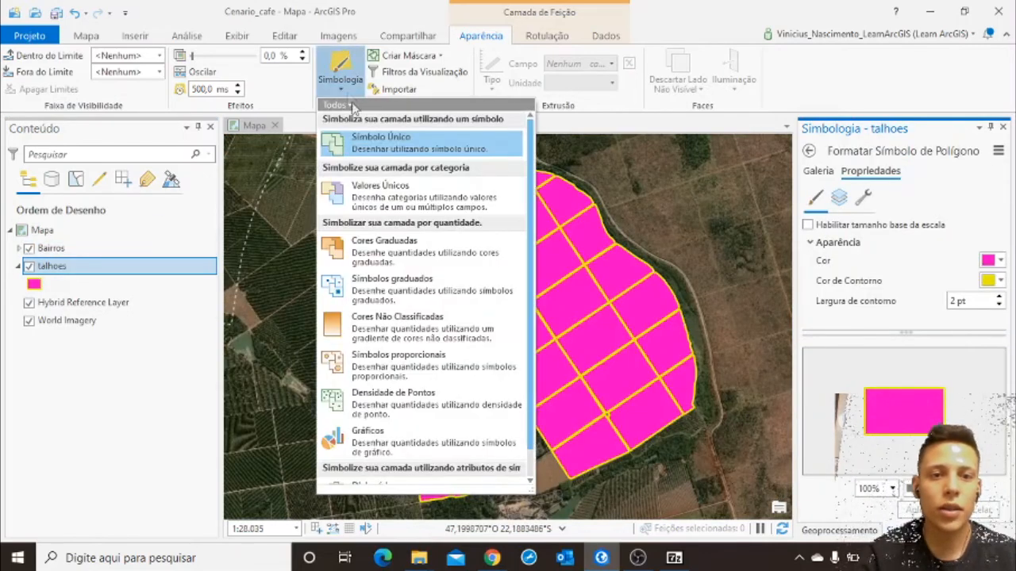
click(392, 205)
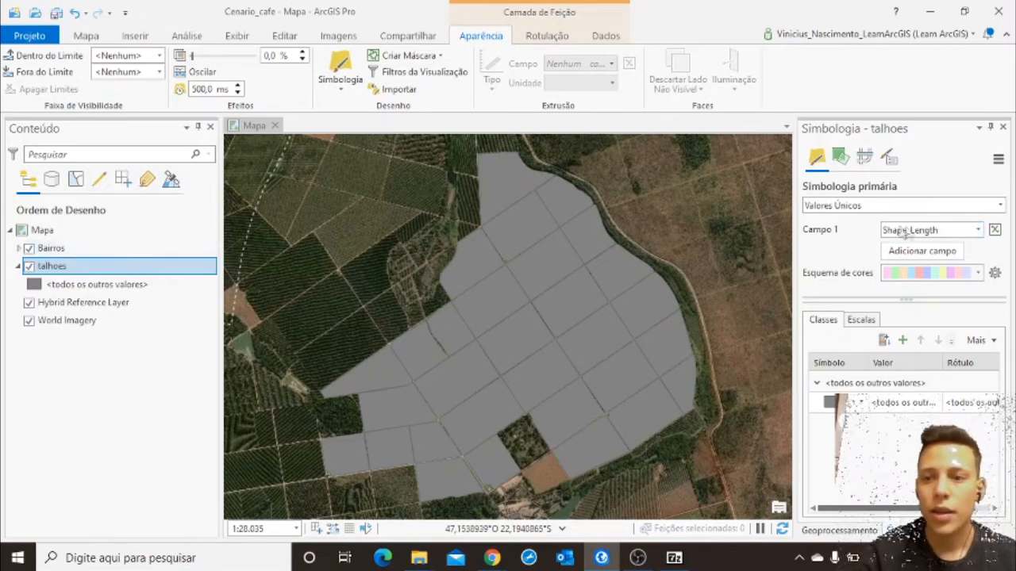
click(956, 230)
key(Down)
key(Down)
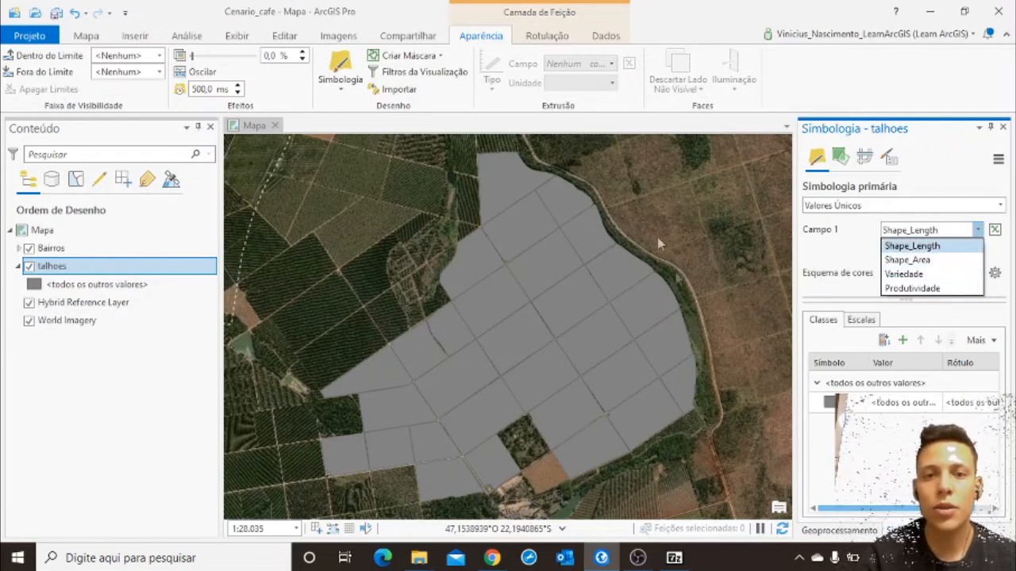
click(903, 274)
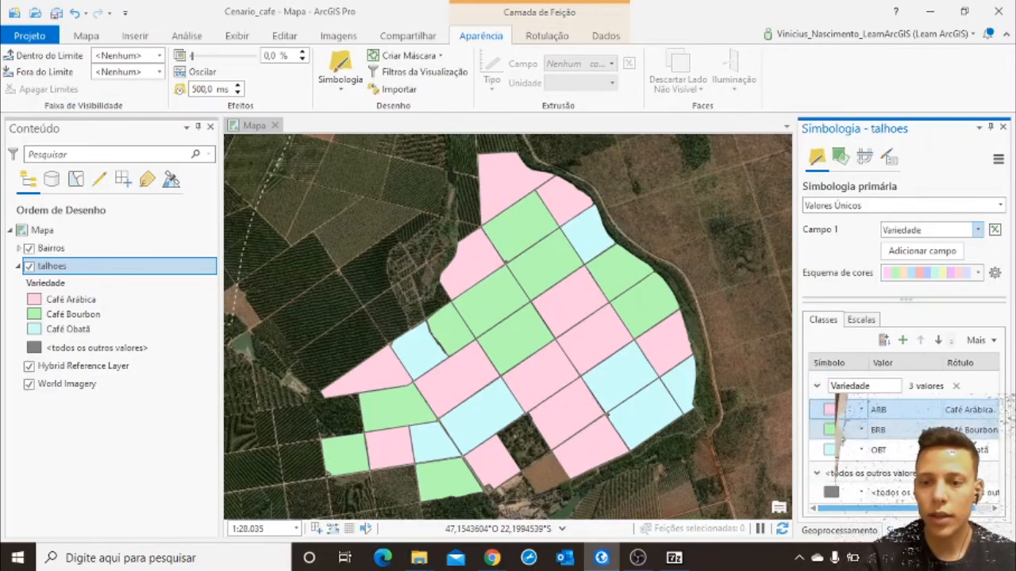
Apply the vivid multicolour scheme, first in the scheme list, to the coffee variety classes of talhoes
click(889, 413)
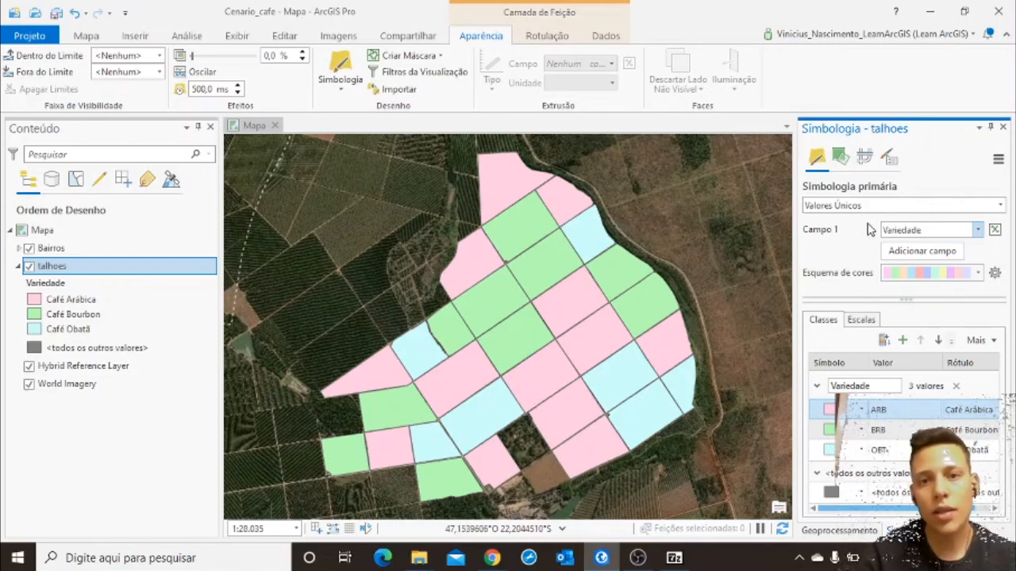
click(977, 272)
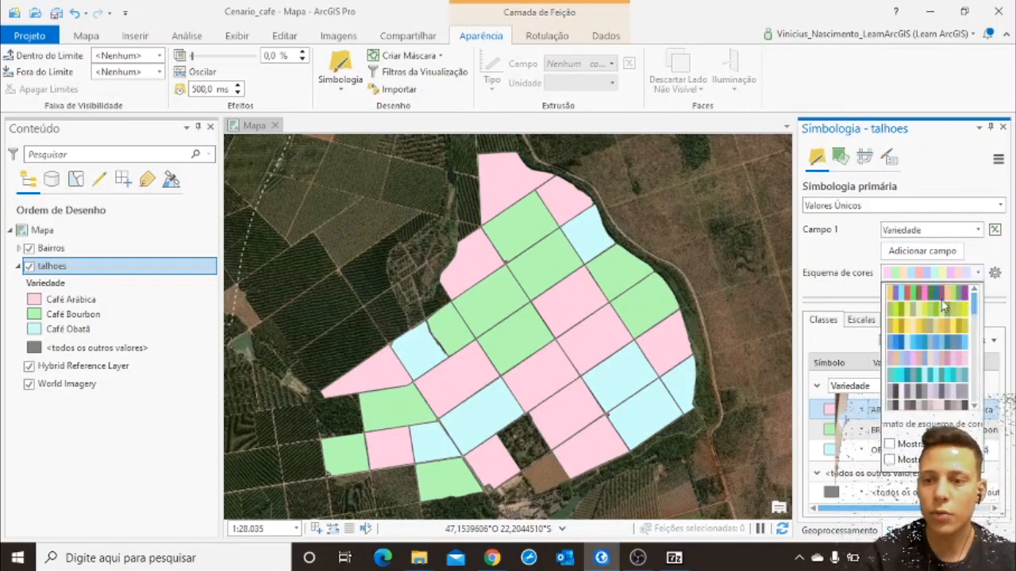
click(936, 295)
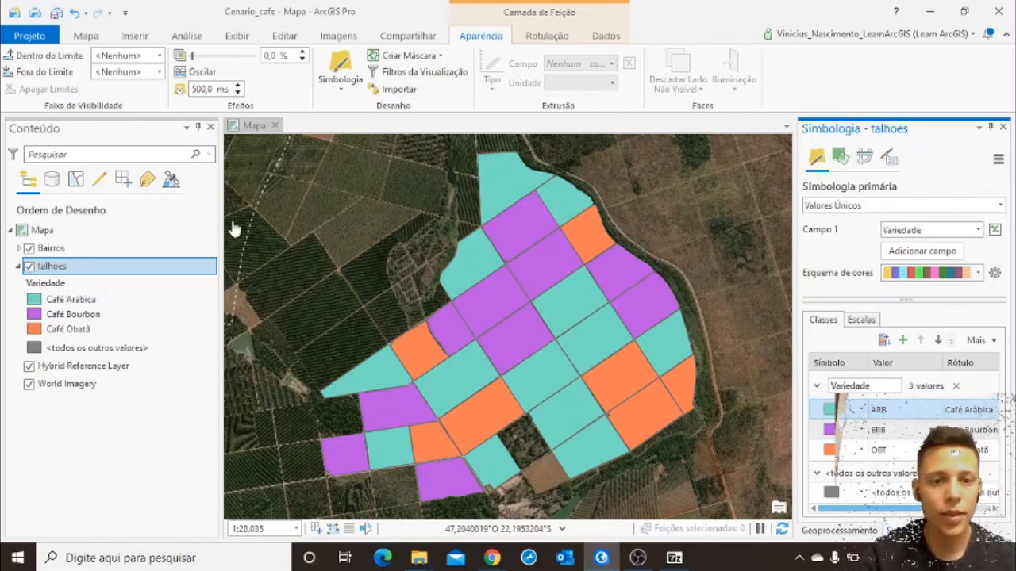
Zoom to the Bairros layer and symbolize it with Valores Únicos based on the Nome field
click(127, 249)
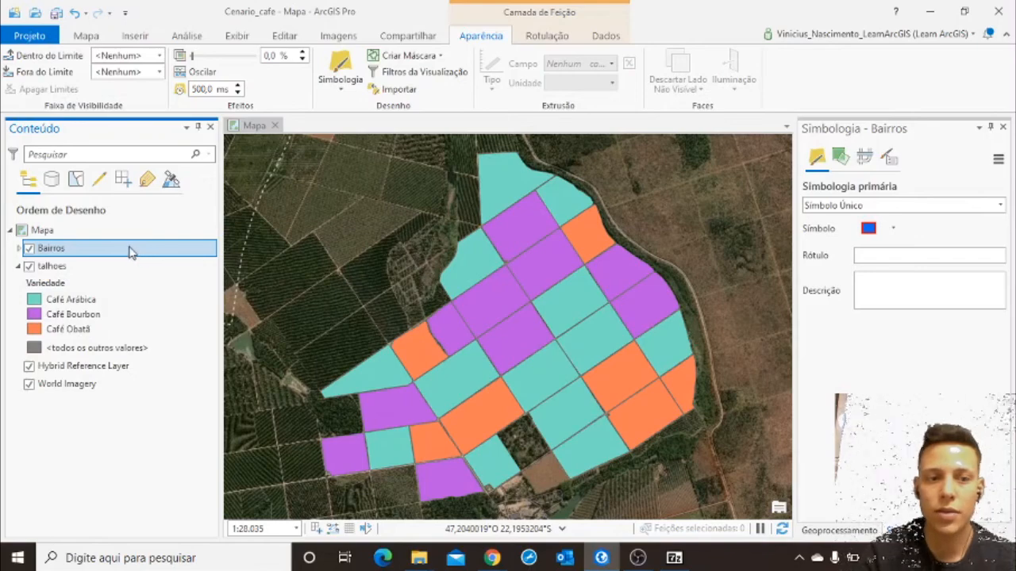
right_click(132, 253)
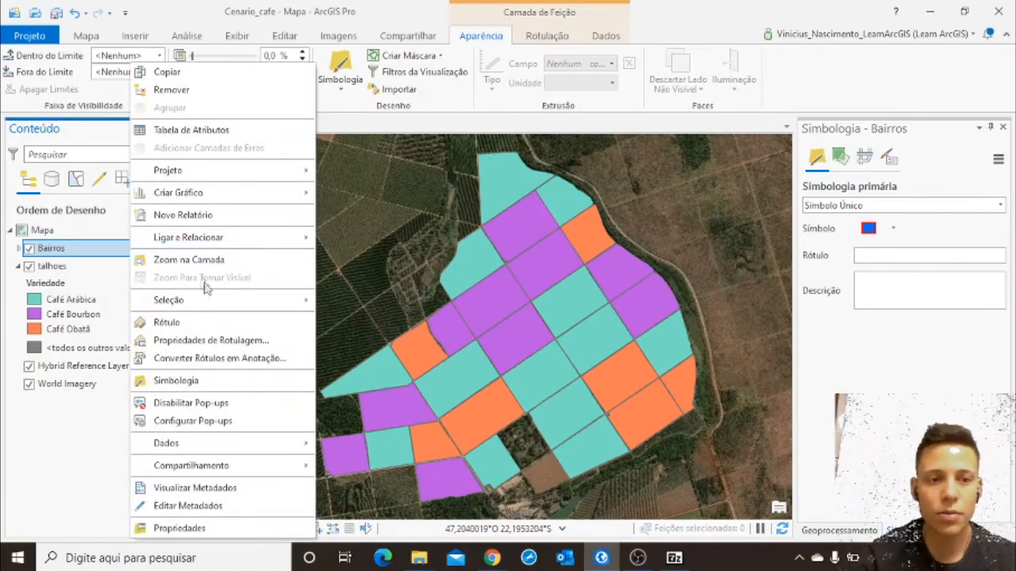
click(230, 260)
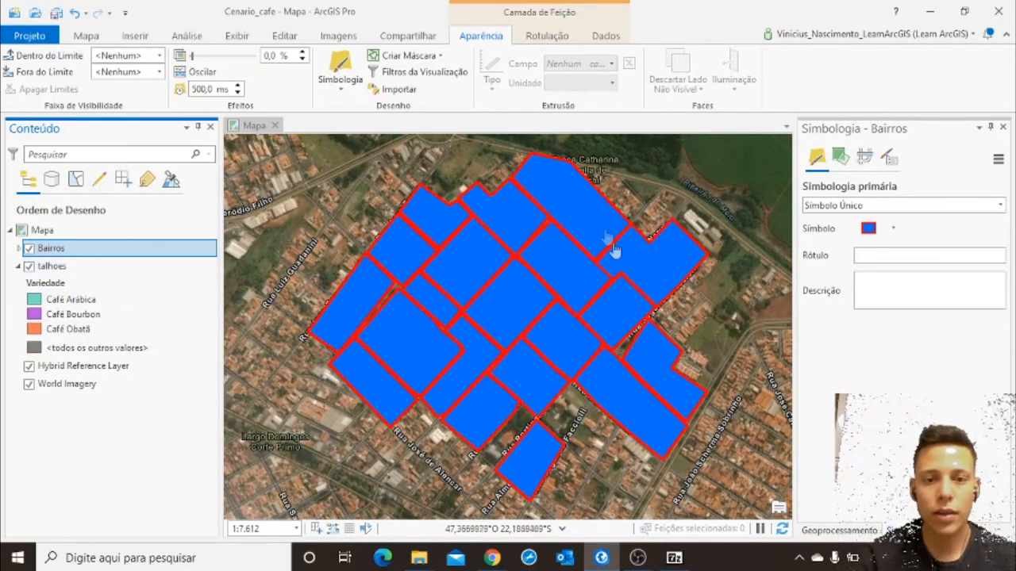
click(353, 89)
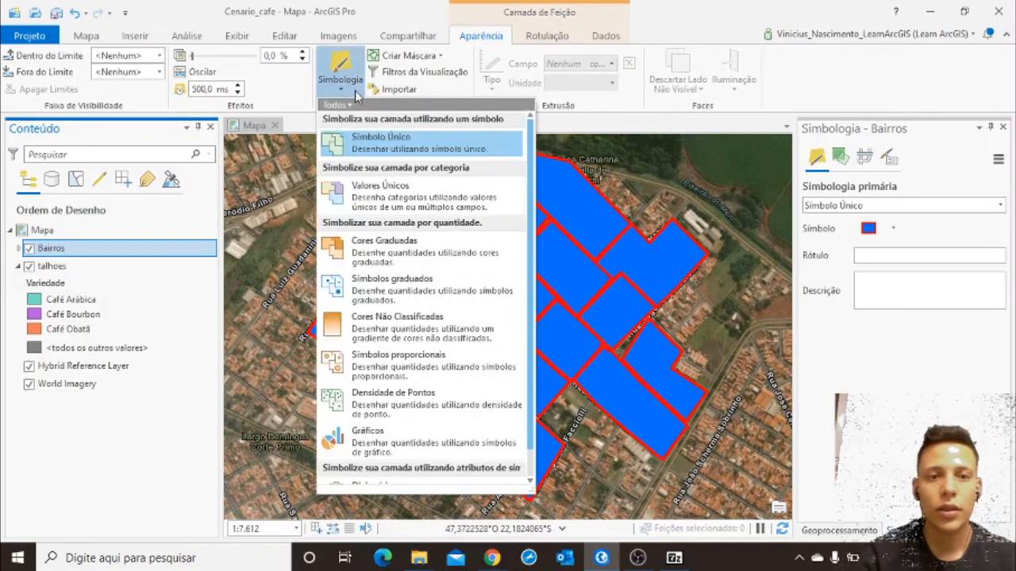
click(378, 197)
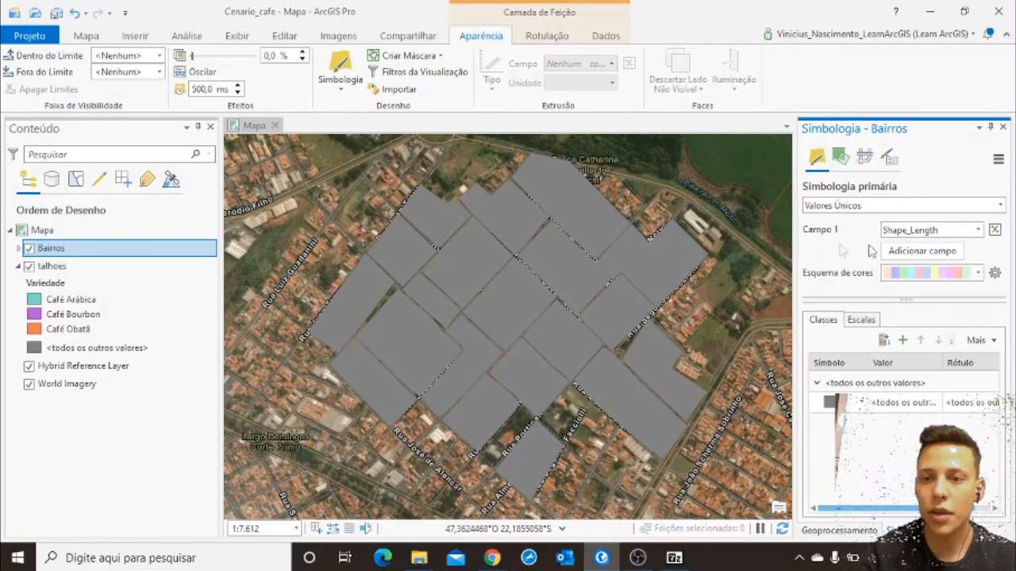
click(977, 229)
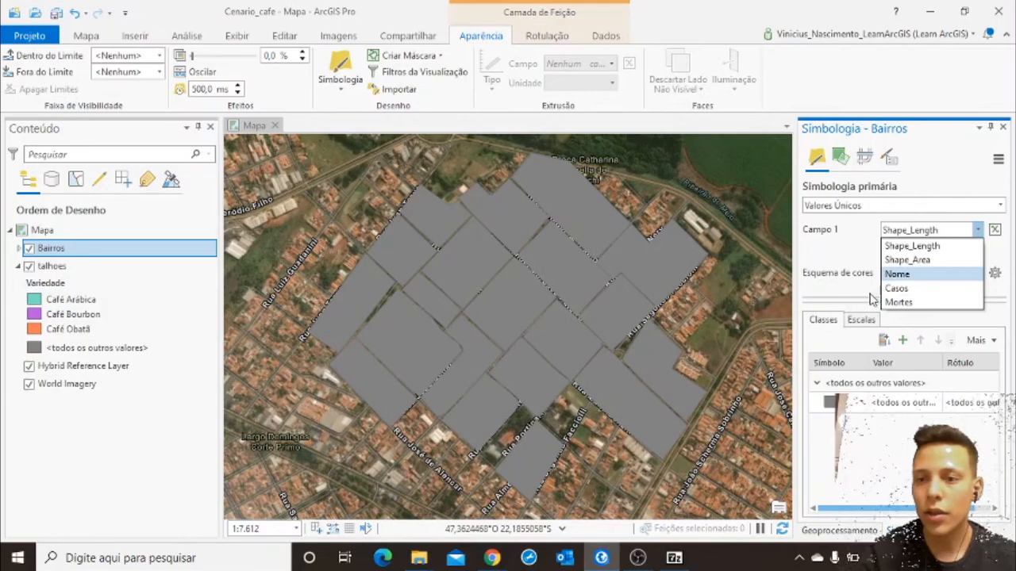
click(897, 274)
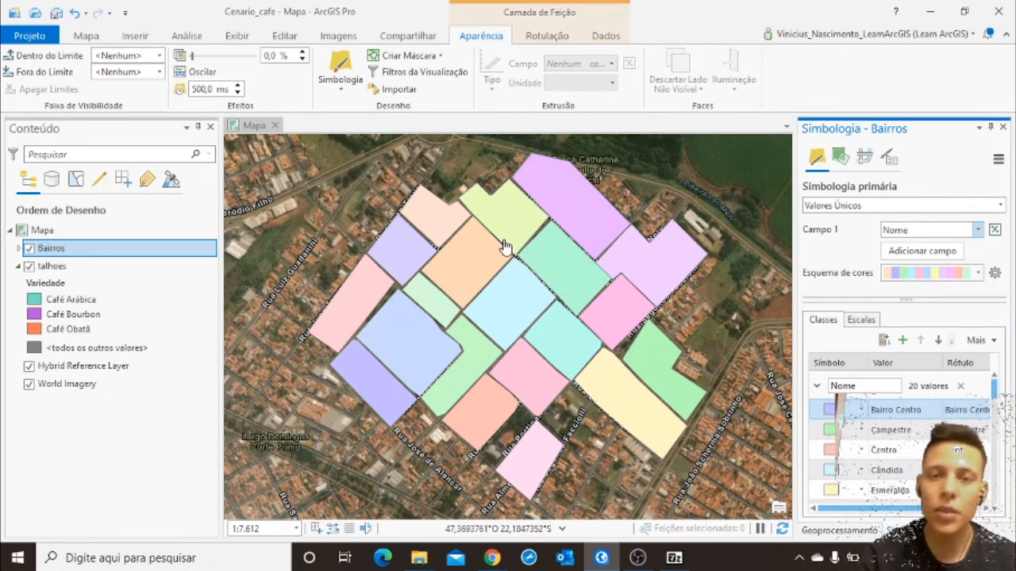
Try the green and the grey-purple colour schemes on the Bairros classes, and settle on the multicolour scheme listed first
click(972, 278)
click(957, 302)
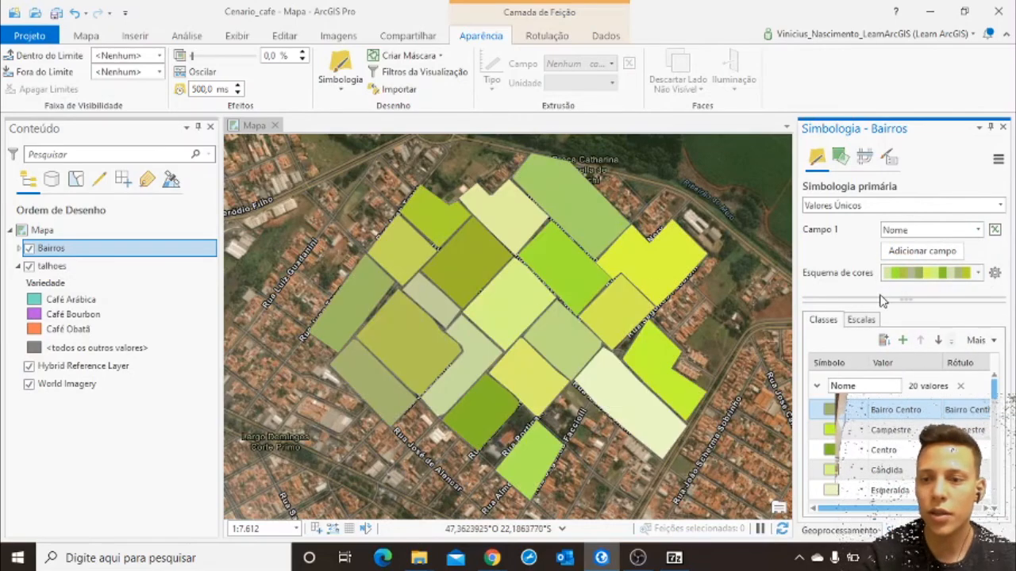
click(974, 273)
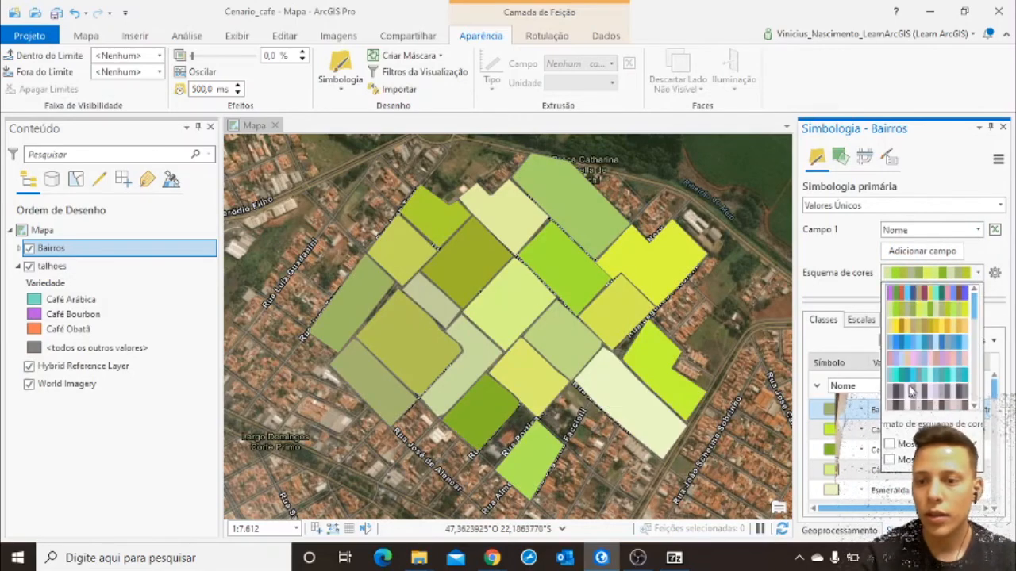
click(911, 391)
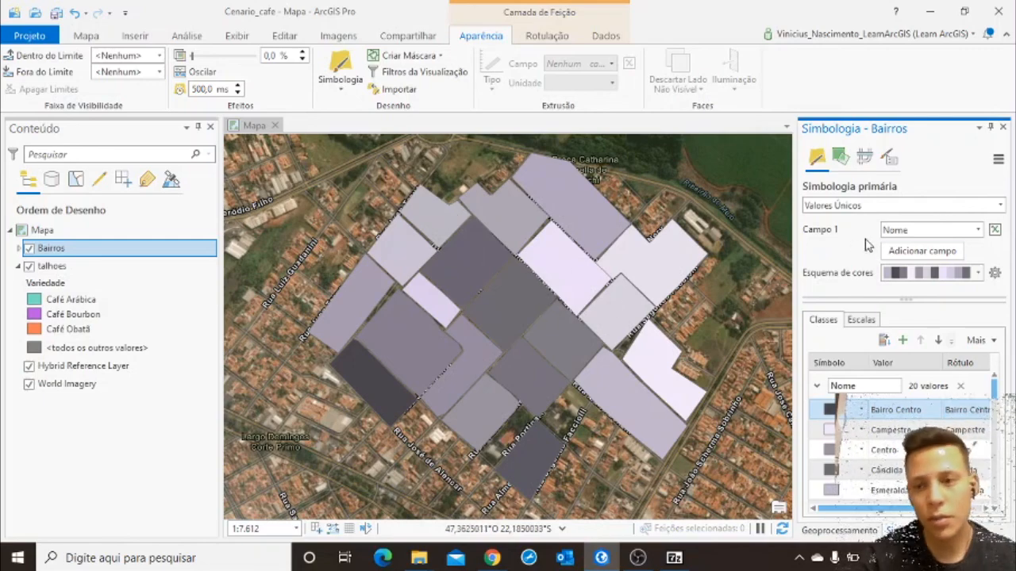
click(977, 273)
click(930, 293)
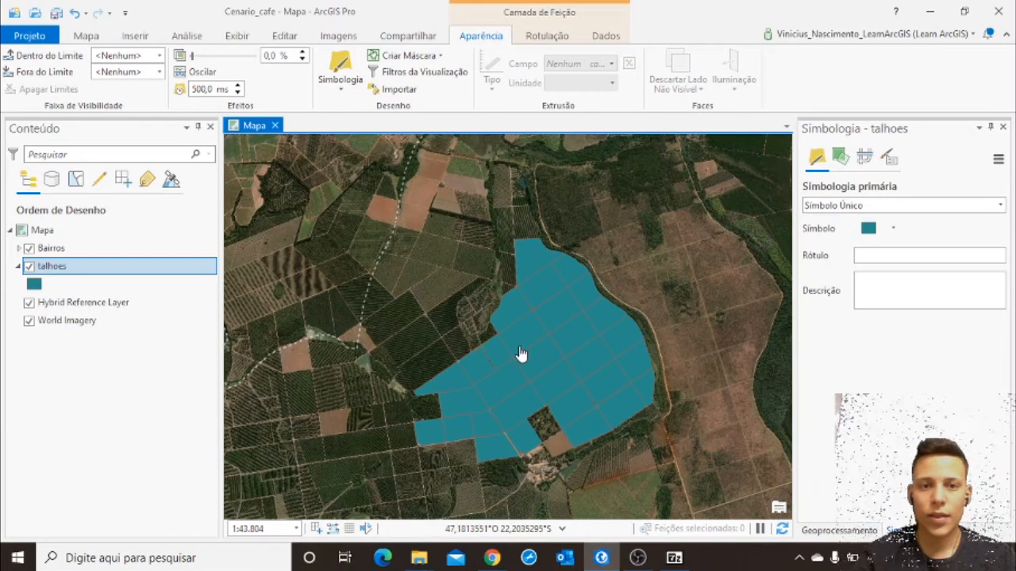
Symbolize the talhoes layer with Cores Graduadas (graduated colours) based on the Produtividade field
click(346, 84)
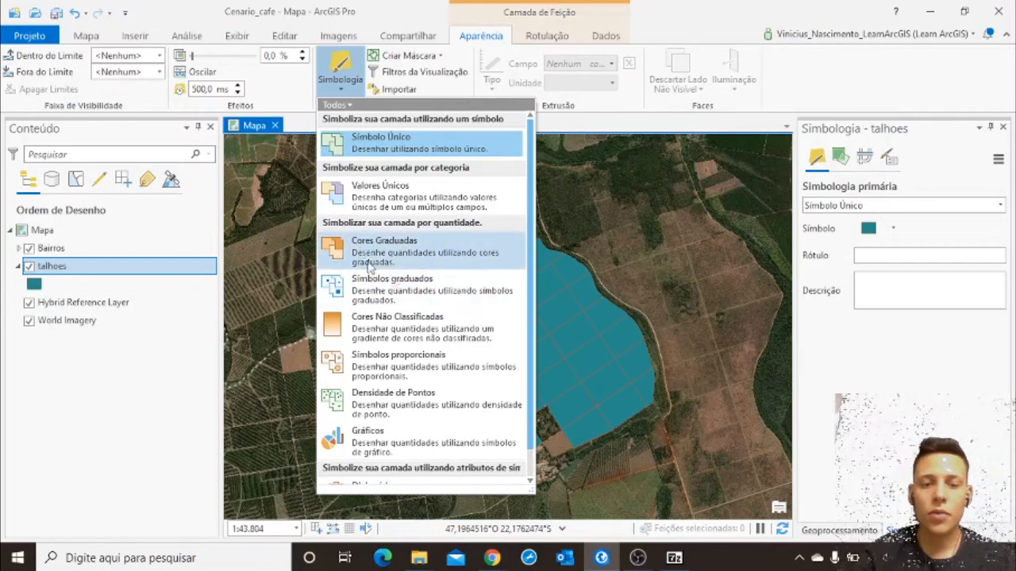
click(411, 258)
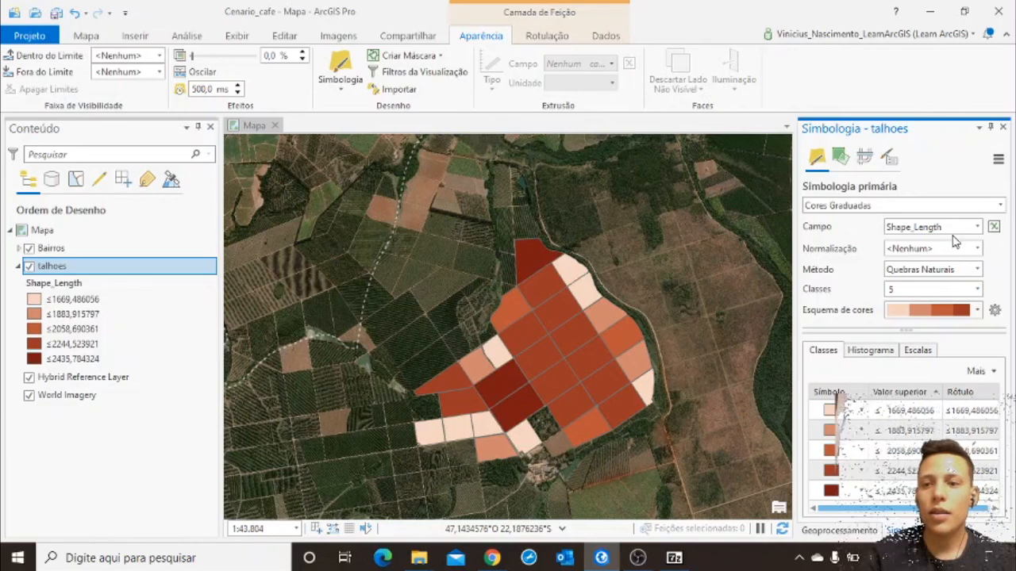
click(978, 228)
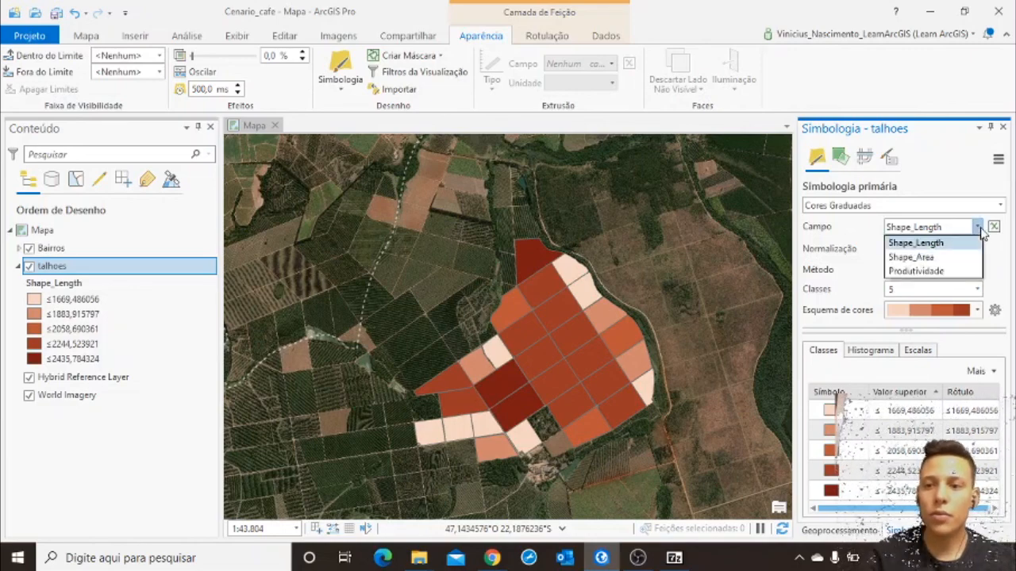
click(909, 271)
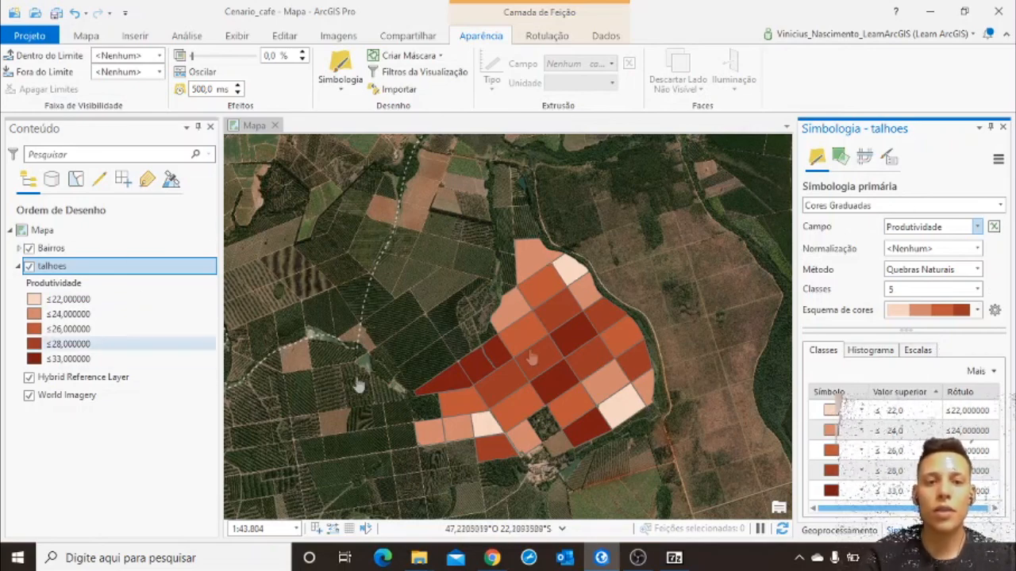
Keep the talhoes productivity classification at 5 classes and apply the yellow-to-red colour ramp
click(978, 291)
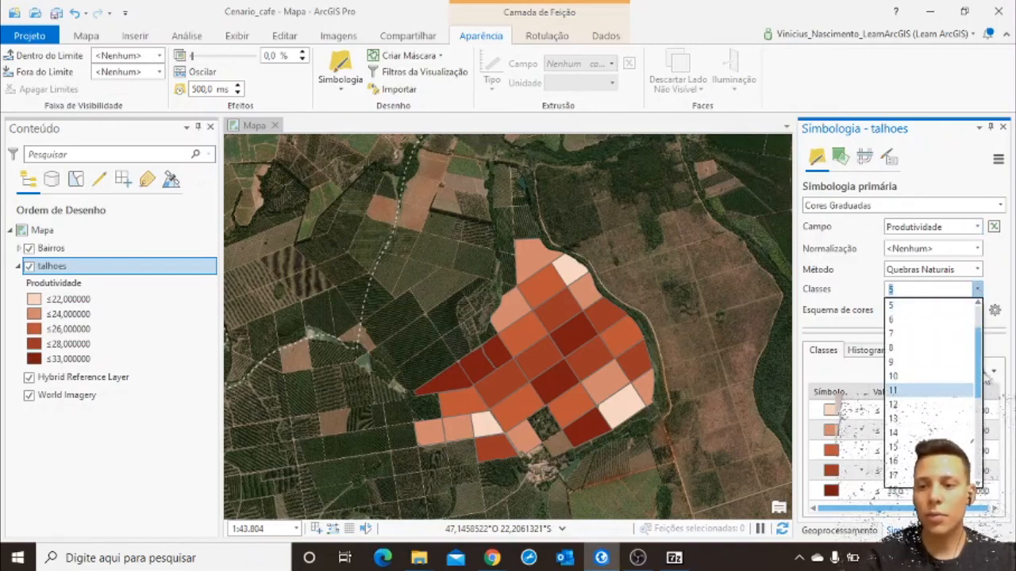
drag(981, 342, 981, 284)
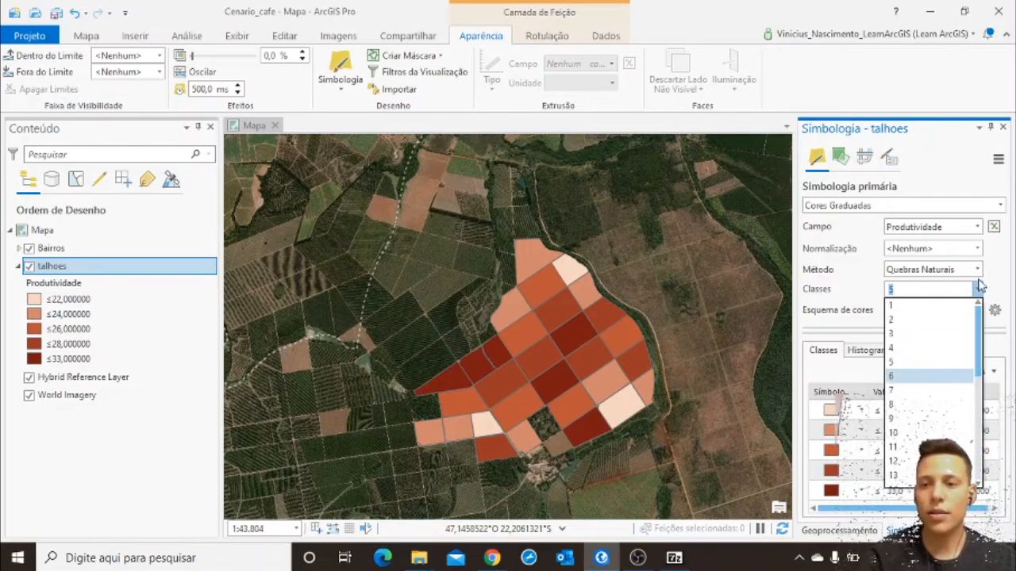
click(953, 291)
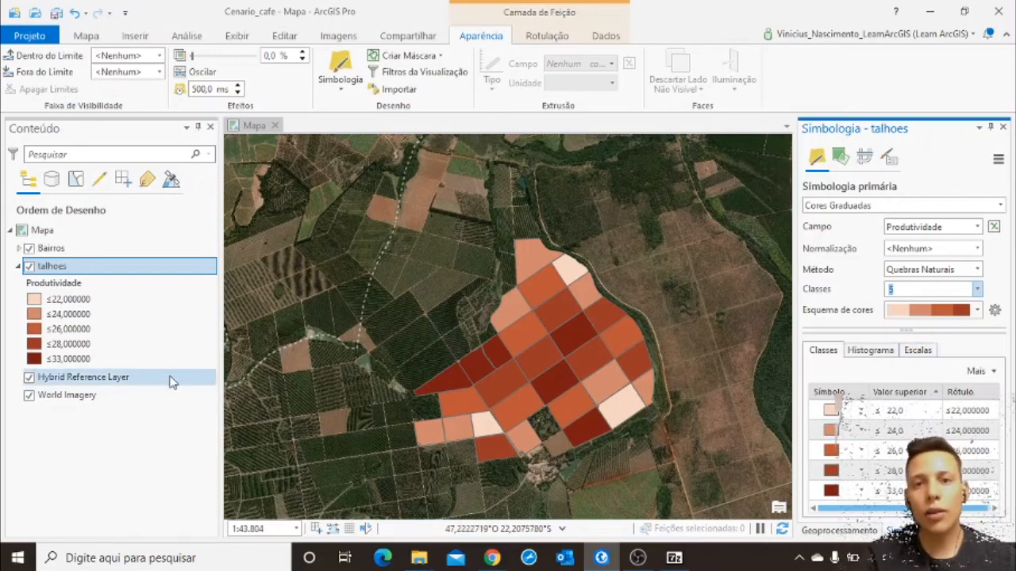
click(978, 310)
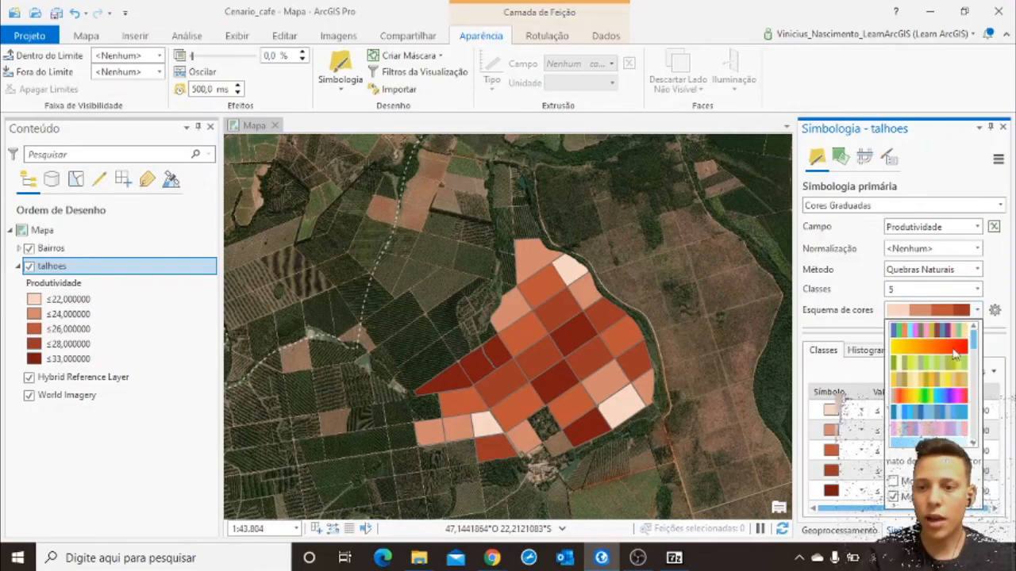
click(950, 349)
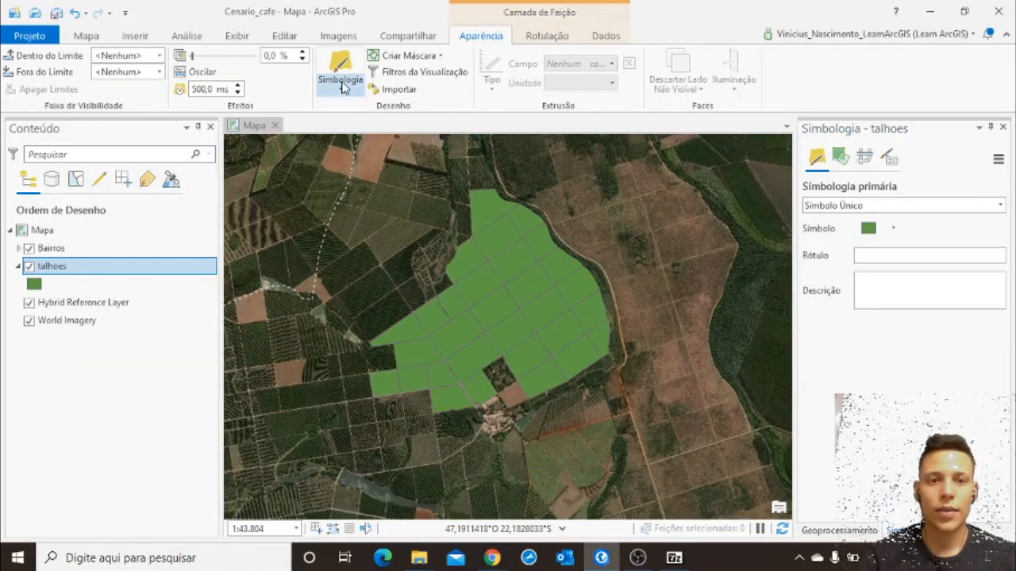
Symbolize the talhoes layer with Símbolos graduados (graduated symbols) based on the Produtividade field
click(344, 88)
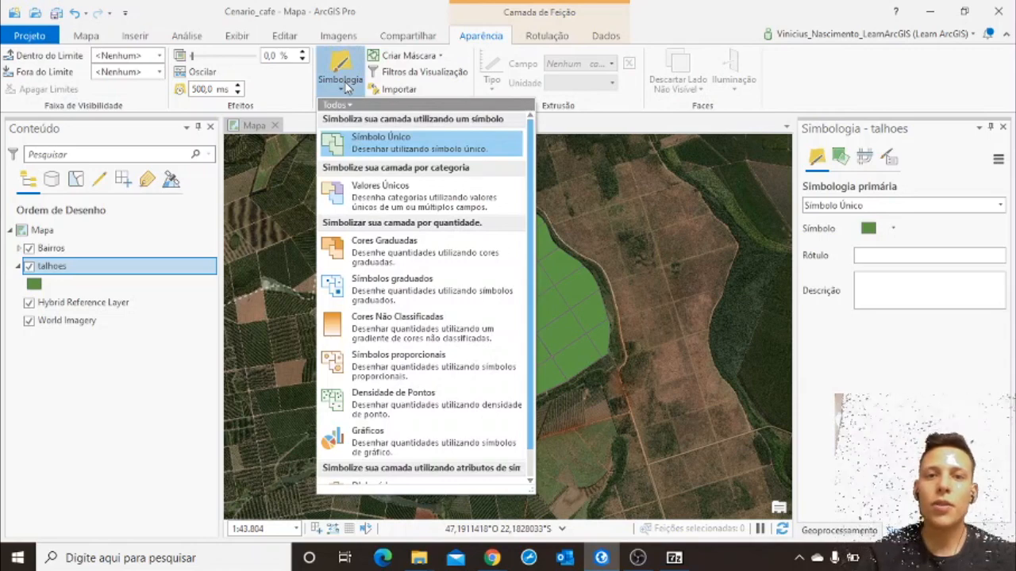
click(427, 297)
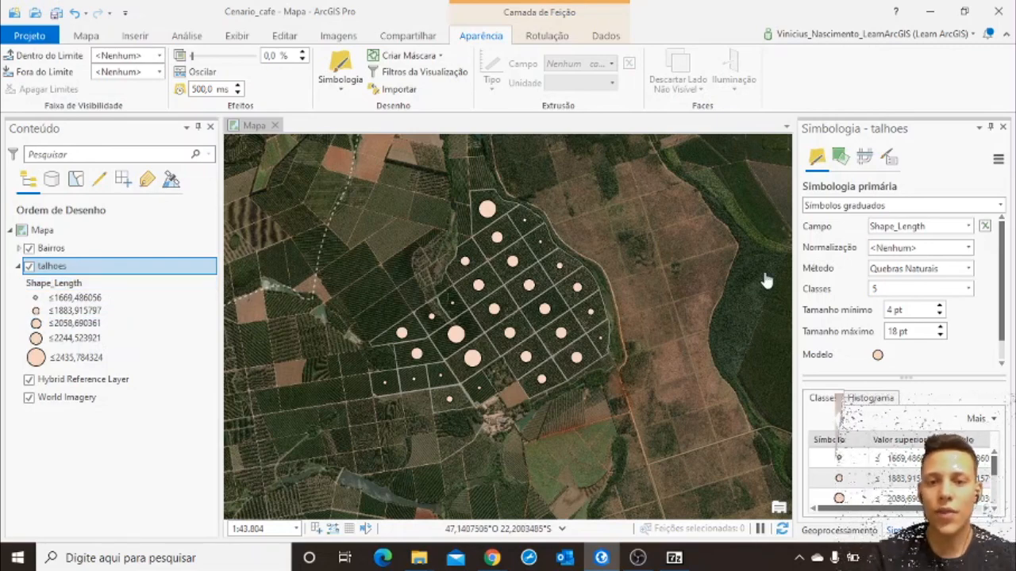
click(953, 228)
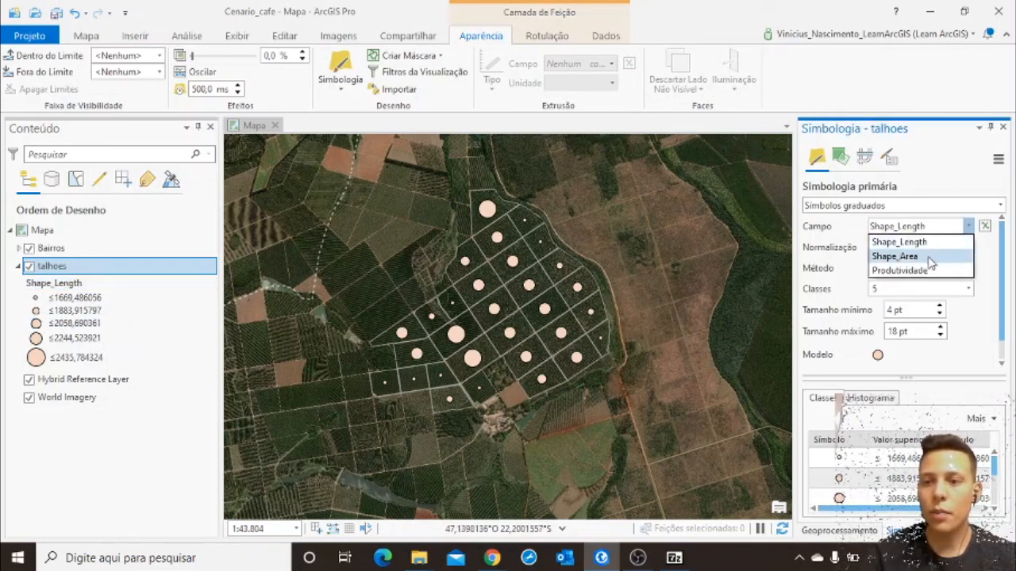
click(921, 272)
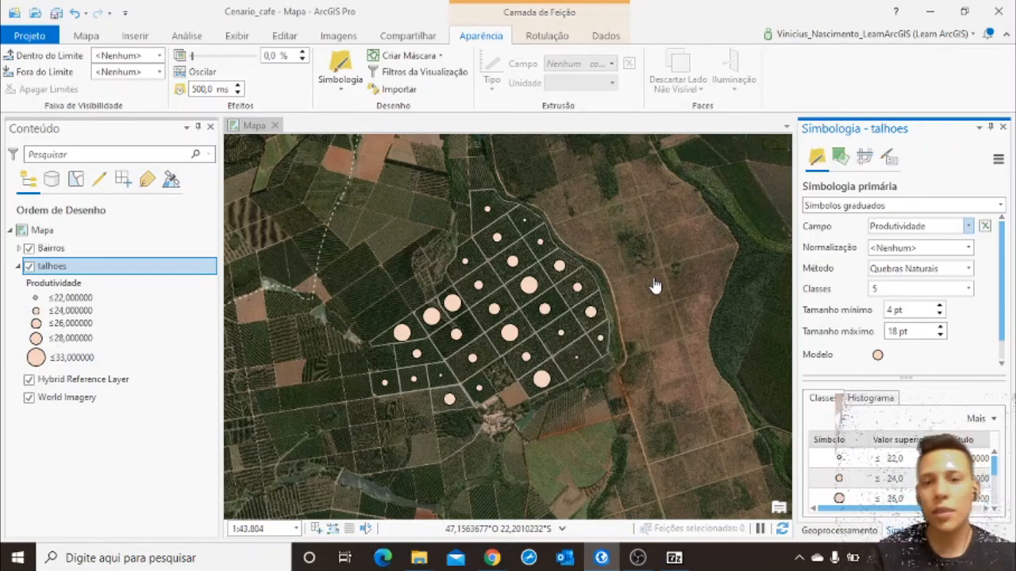
Try a minimum symbol size of 8 pt and a maximum of 30 pt, and settle on 4 pt and 20 pt
click(941, 307)
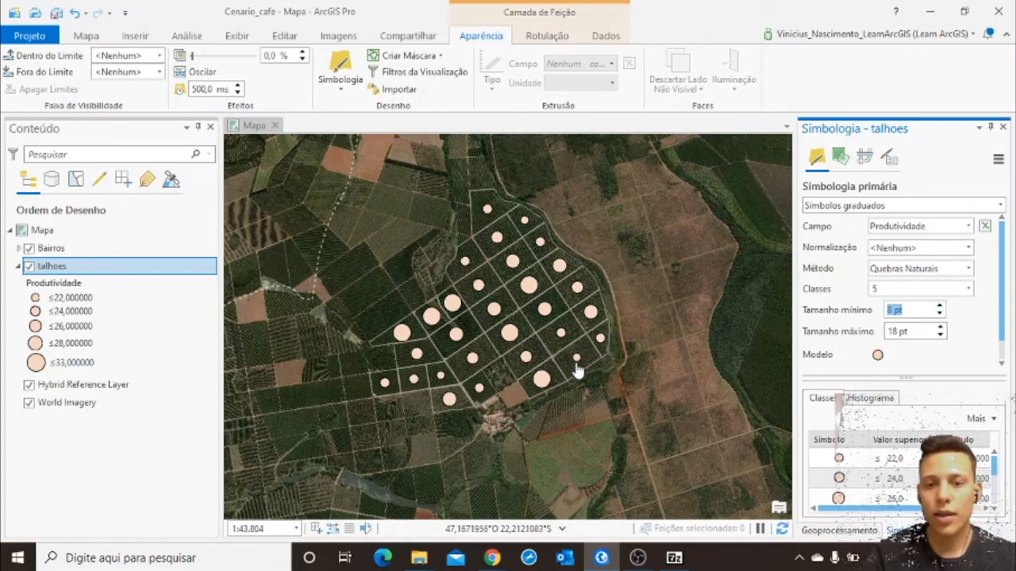
click(939, 313)
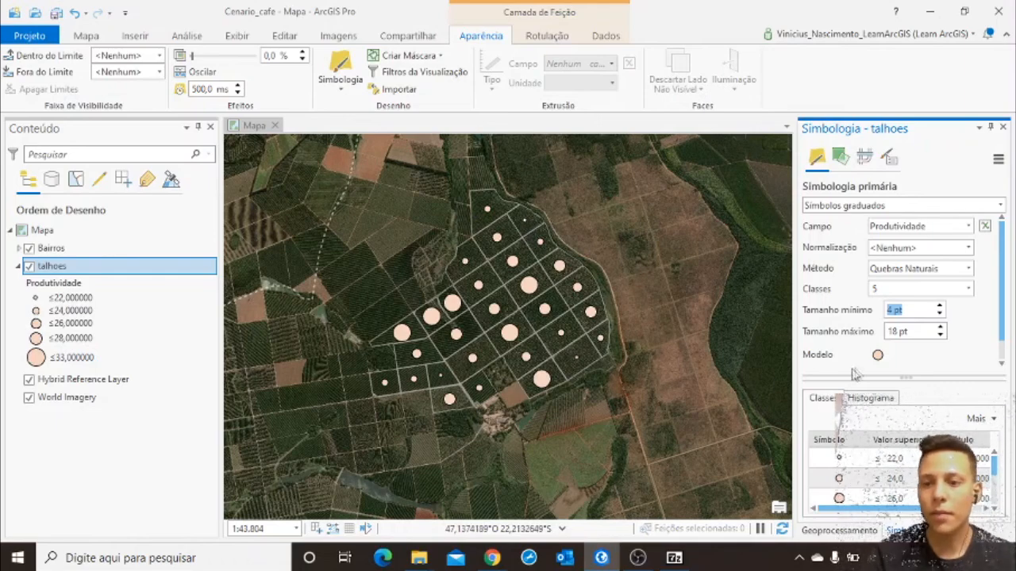
click(941, 328)
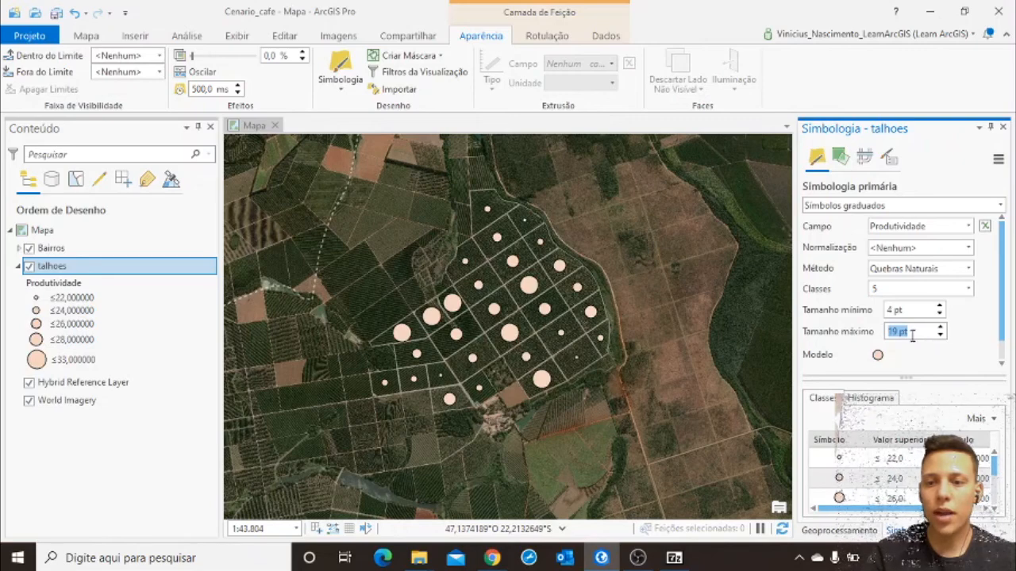
click(903, 333)
double_click(912, 334)
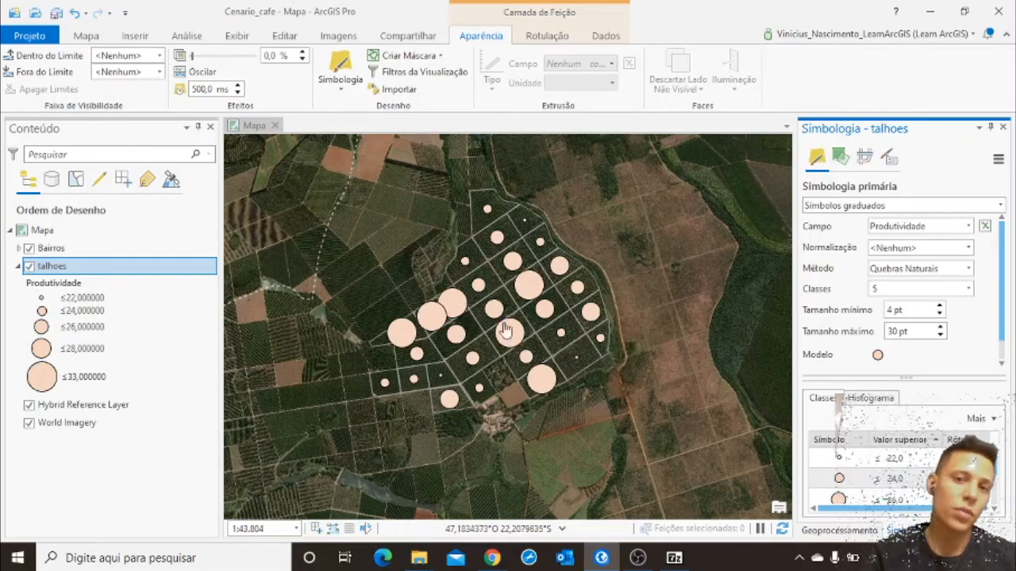
click(940, 335)
click(939, 335)
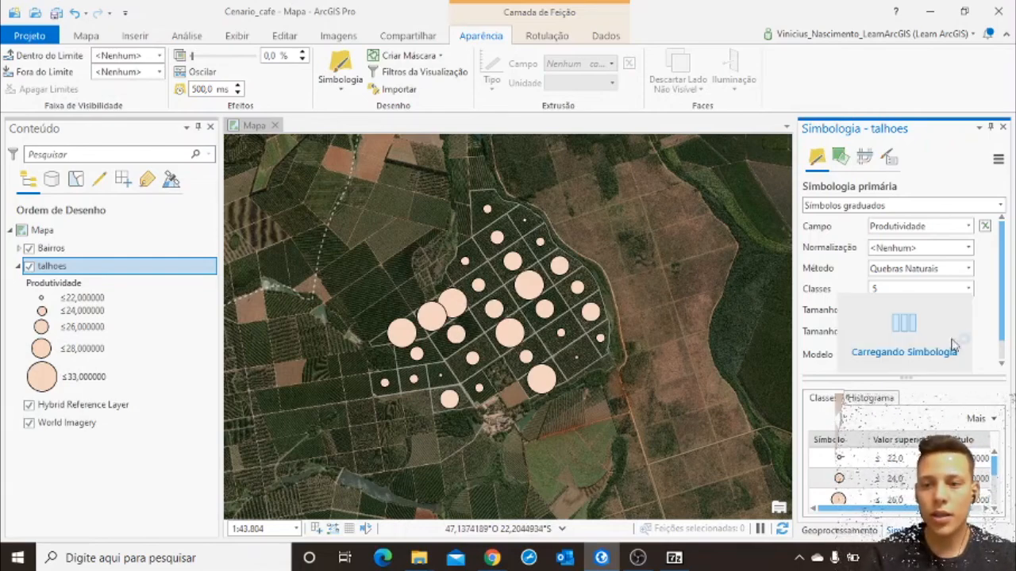
click(940, 337)
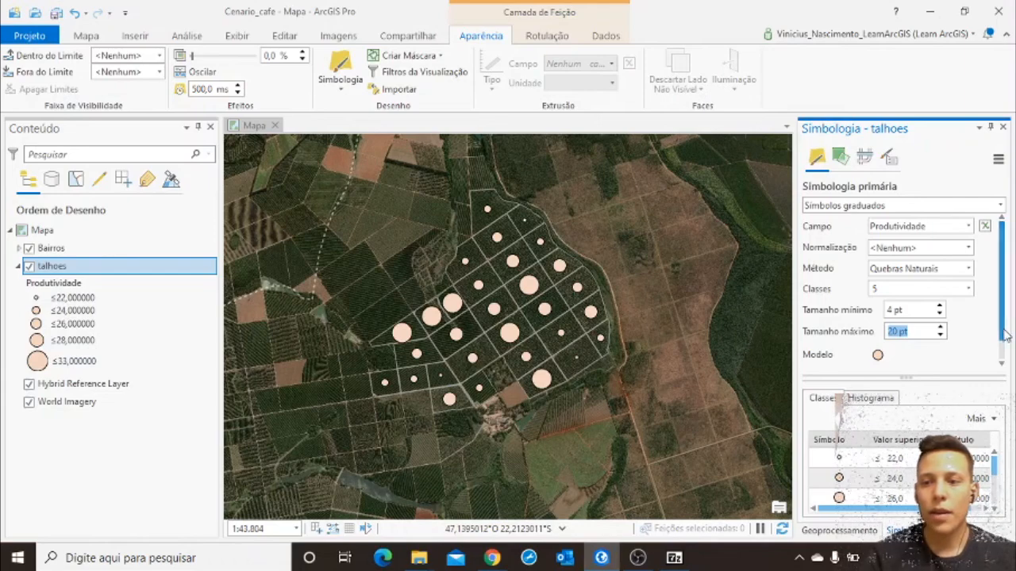
Set the outline colour of the talhoes layer's background polygon symbol (Plano de Fundo) to blue
drag(1002, 327, 1002, 346)
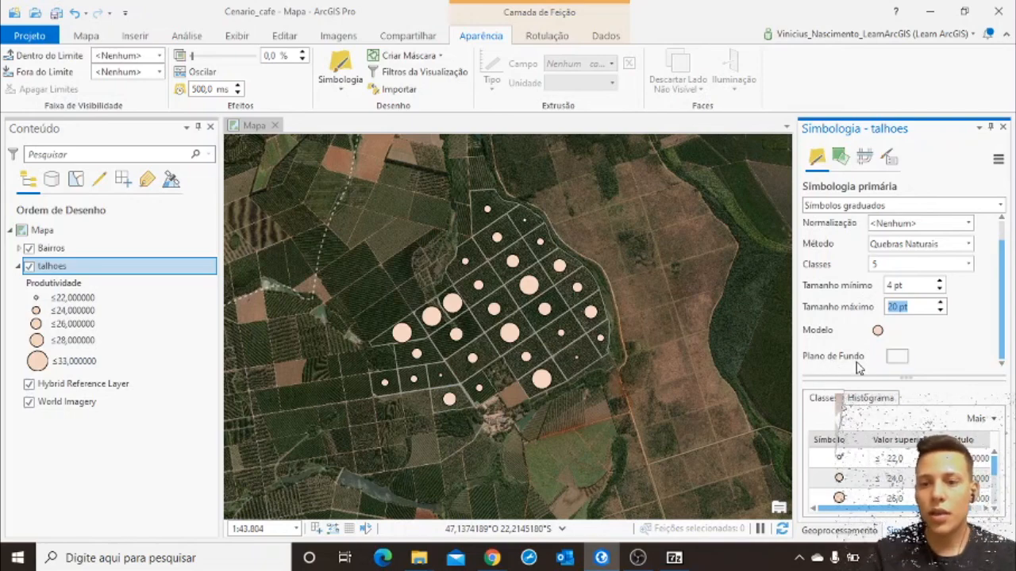
click(896, 359)
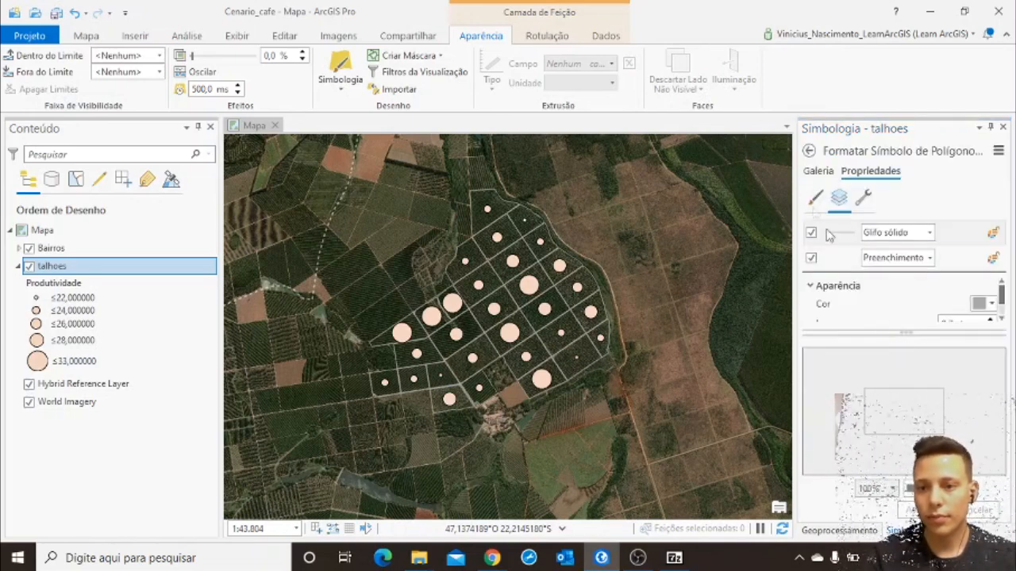
mouse_move(1001, 291)
mouse_down()
mouse_move(1003, 308)
mouse_move(1000, 284)
mouse_up()
click(818, 171)
click(881, 175)
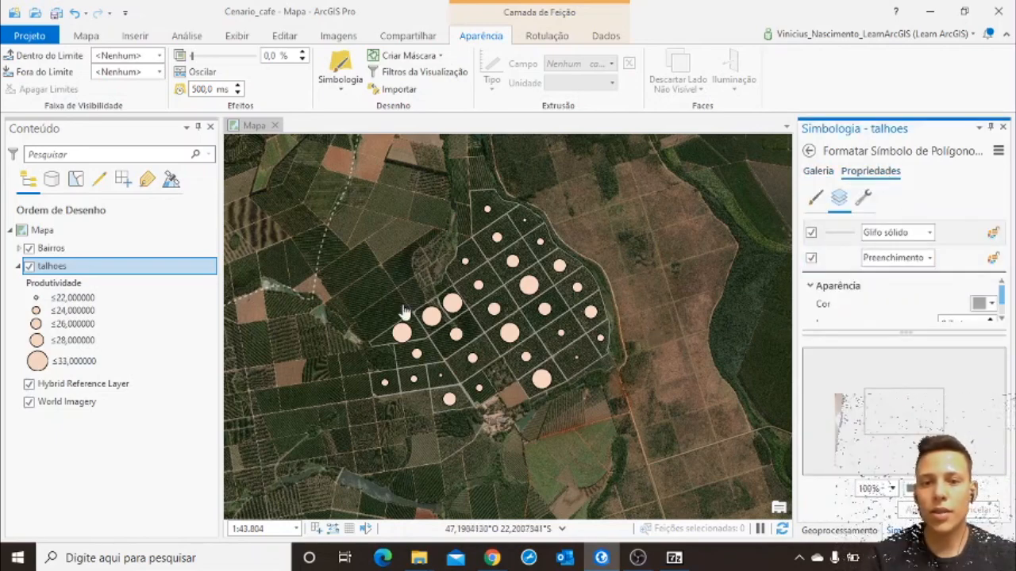
mouse_move(1003, 301)
mouse_down()
mouse_move(1001, 313)
mouse_move(1000, 300)
mouse_up()
click(991, 303)
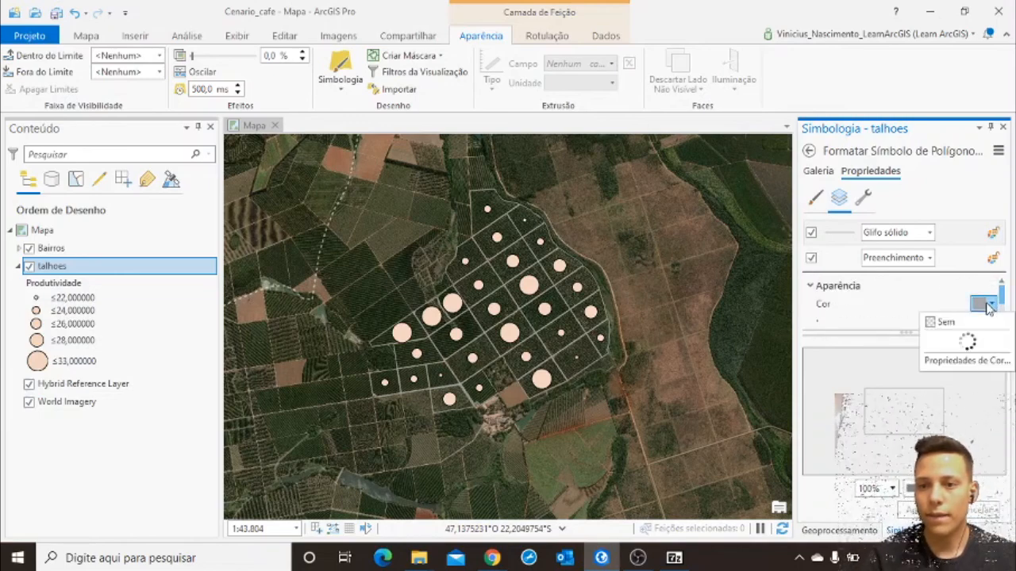
click(971, 384)
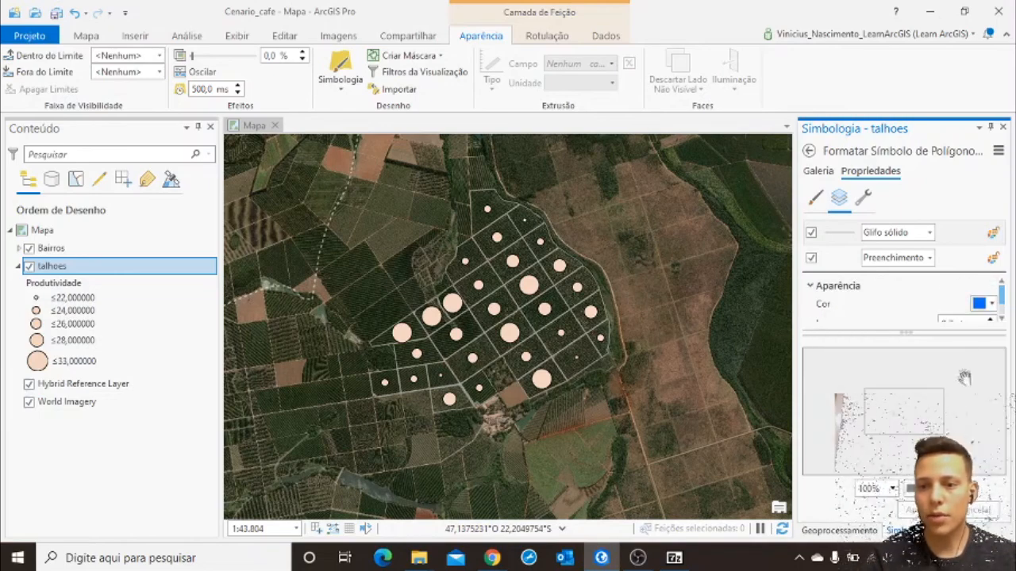
Set the talhoes background outline width to 2 pt, apply it, and return to the primary symbology settings
drag(1003, 310, 1003, 314)
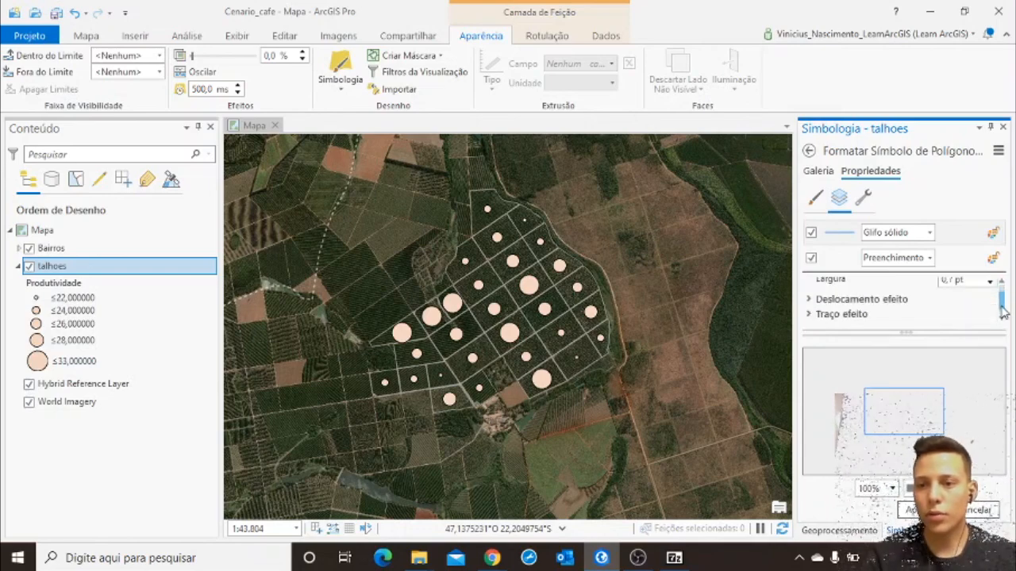
click(1001, 283)
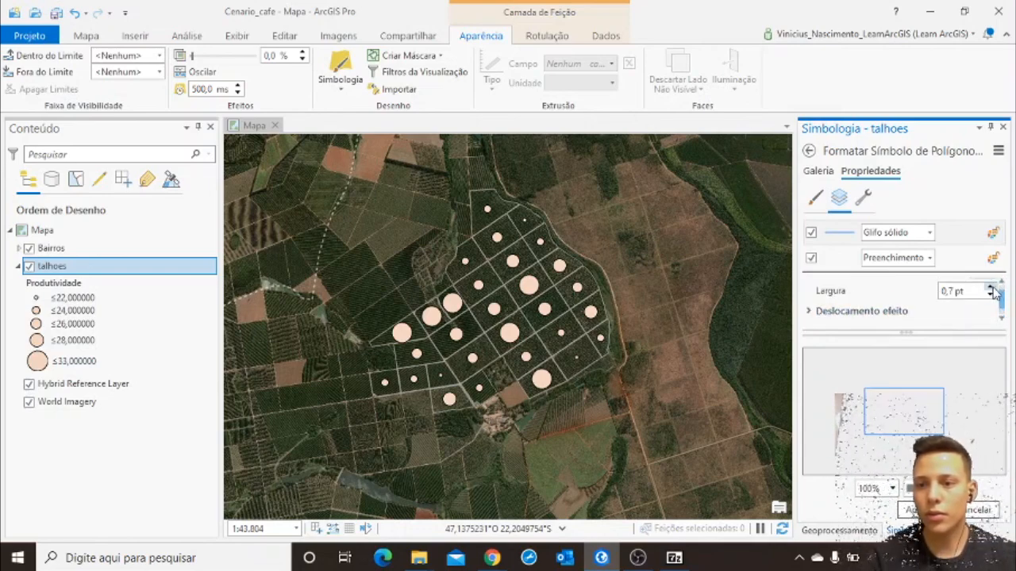
key(Return)
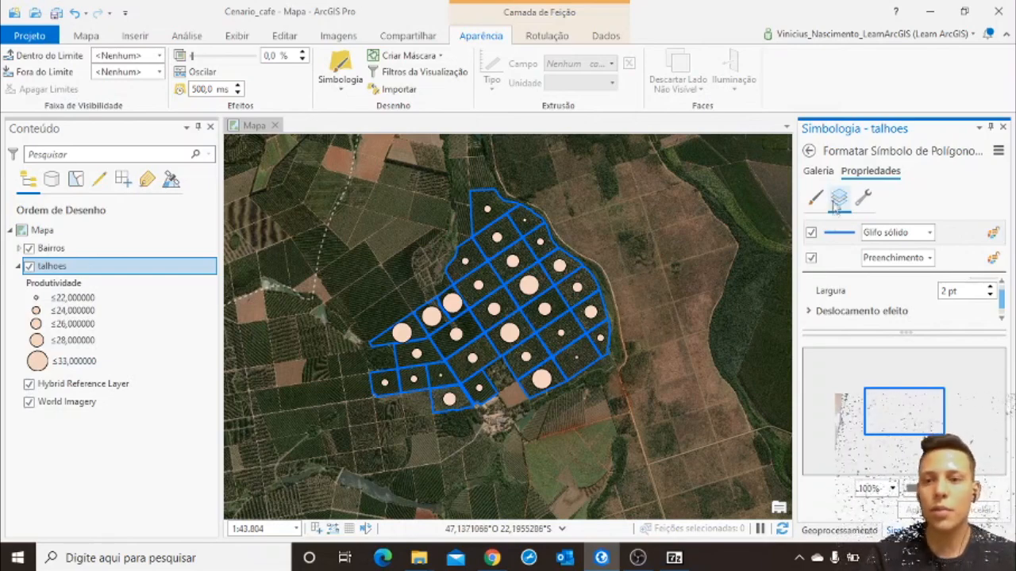
click(817, 171)
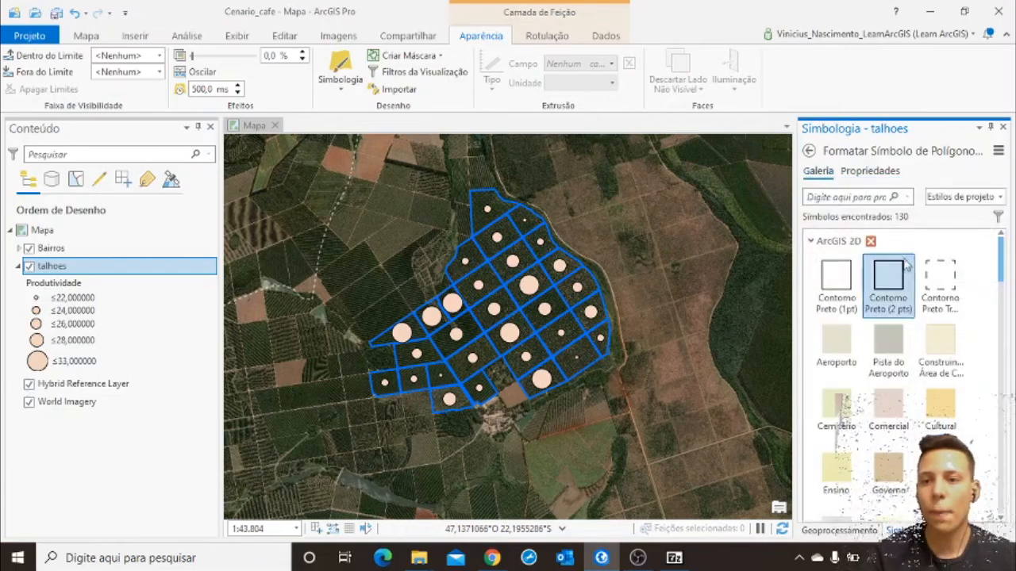
click(808, 150)
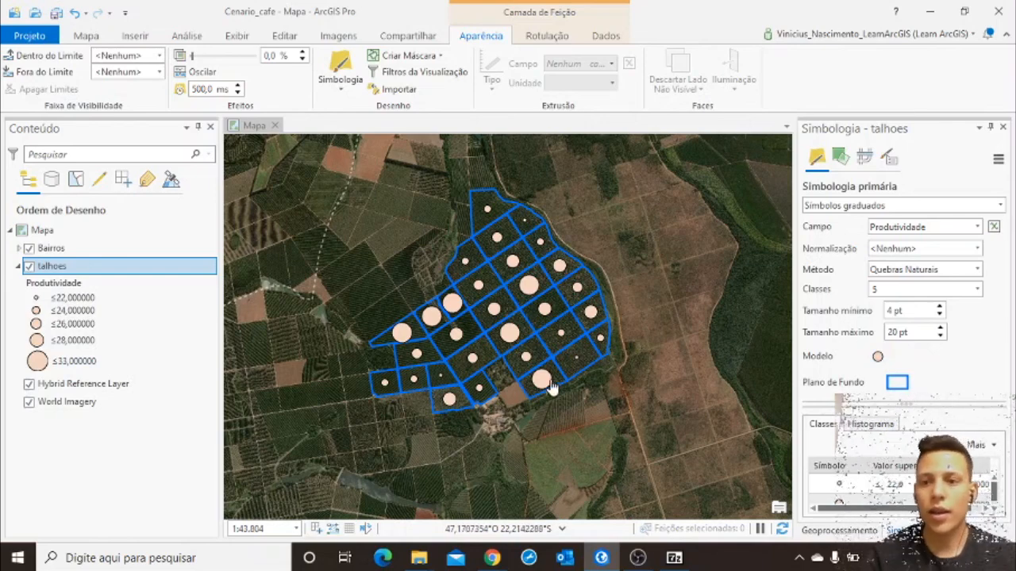
Replace the template marker of the talhoes graduated symbols with the red square from the ArcGIS 2D gallery
click(879, 353)
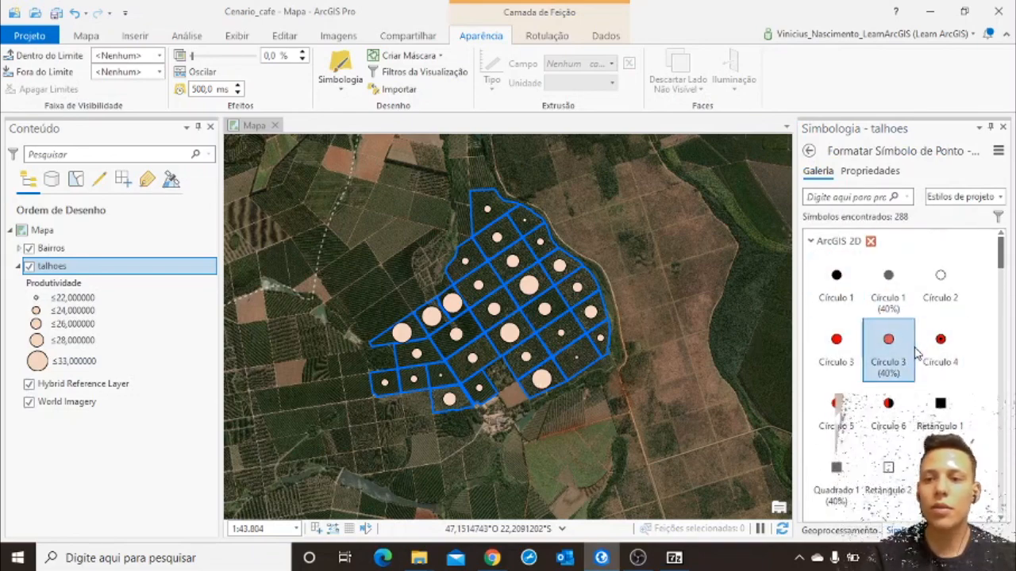
click(940, 471)
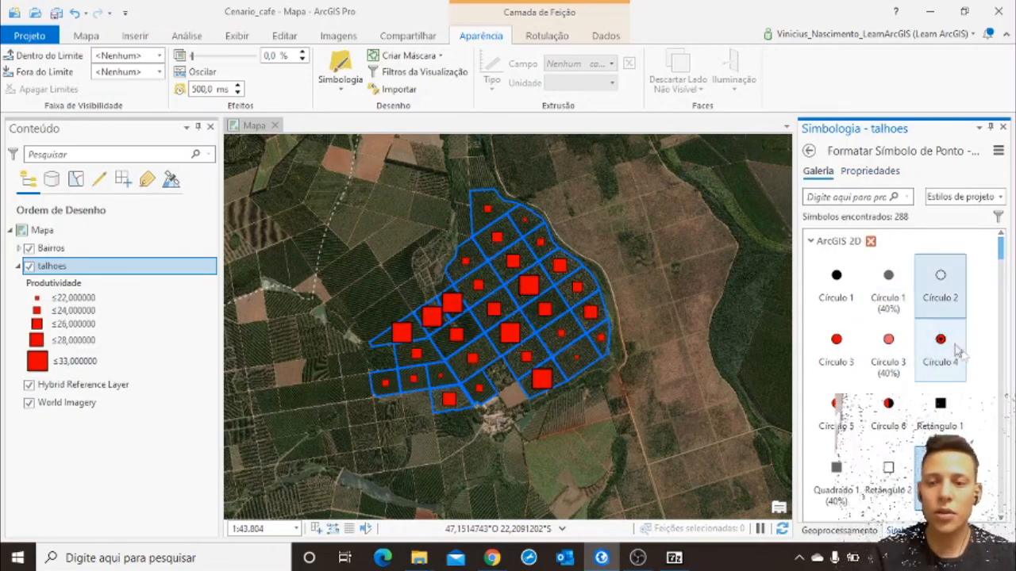
mouse_move(1001, 250)
mouse_down()
mouse_move(1001, 325)
mouse_move(1000, 240)
mouse_up()
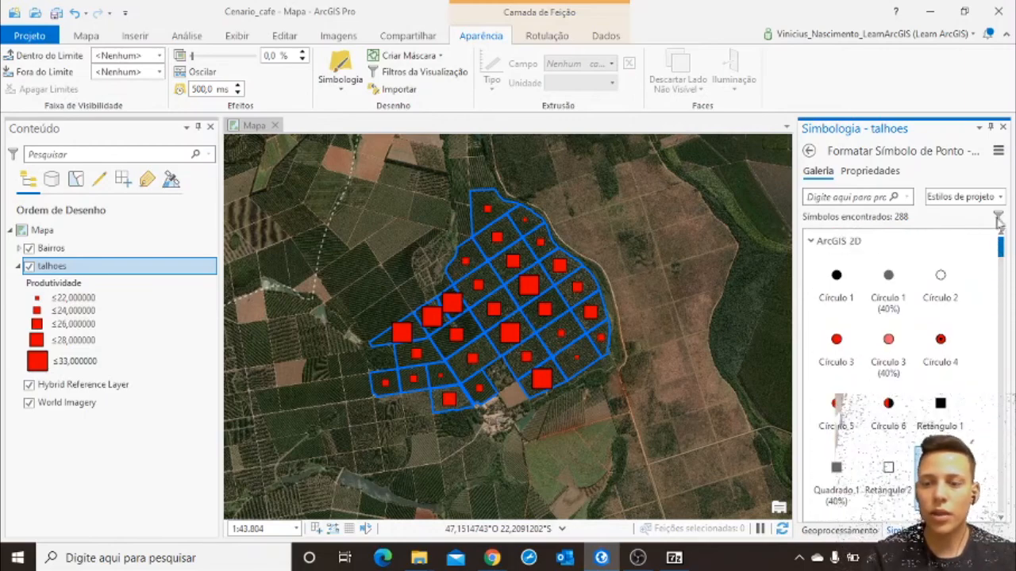
click(877, 173)
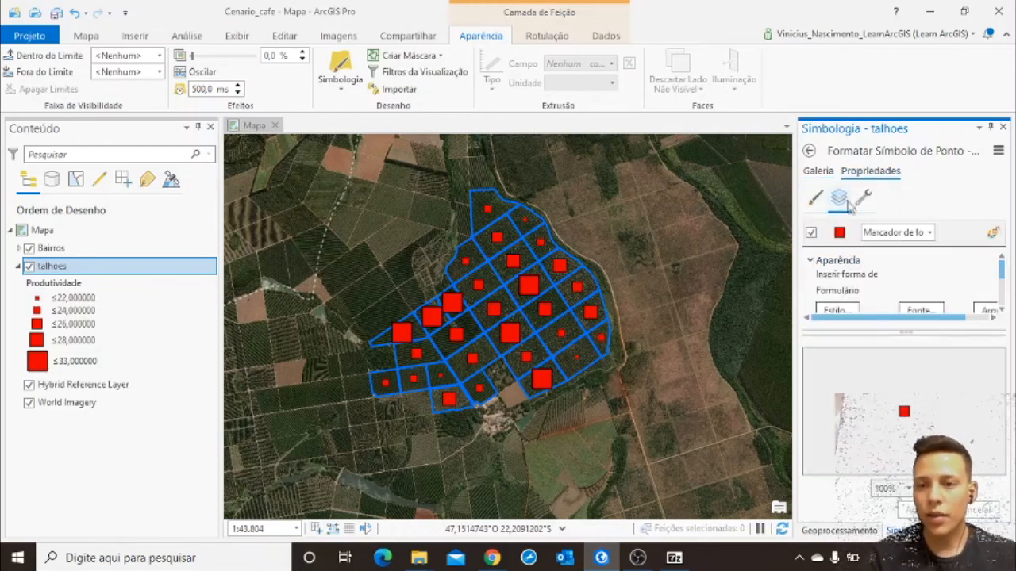
click(809, 151)
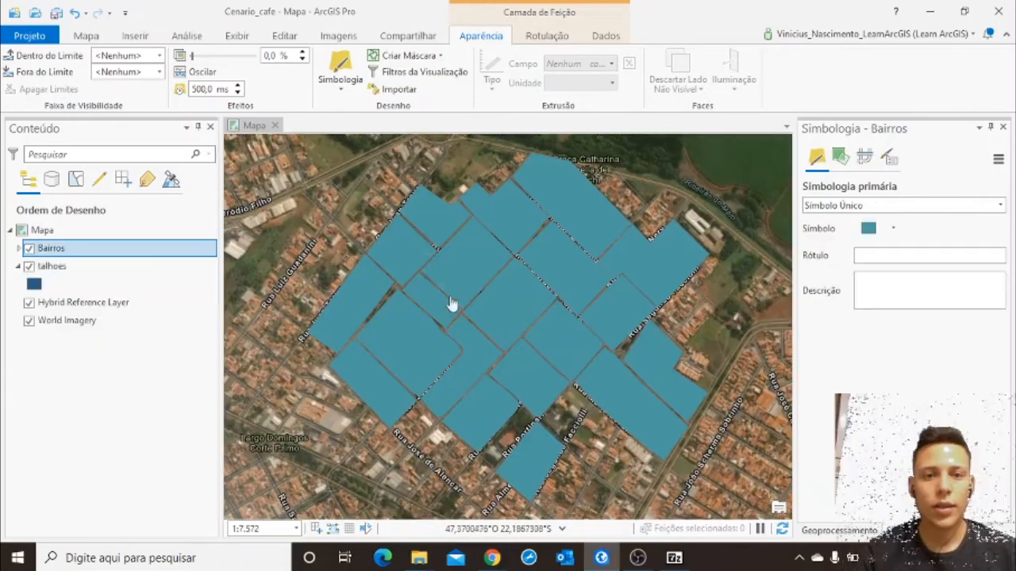
Symbolize the Bairros layer with Símbolos proporcionais (proportional symbols) based on the Casos field
click(340, 81)
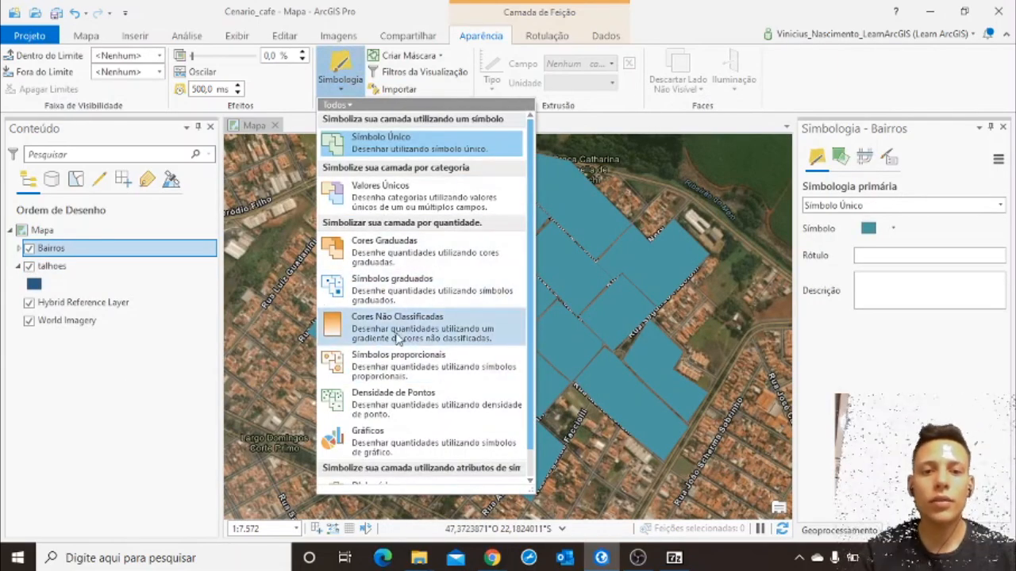
click(416, 373)
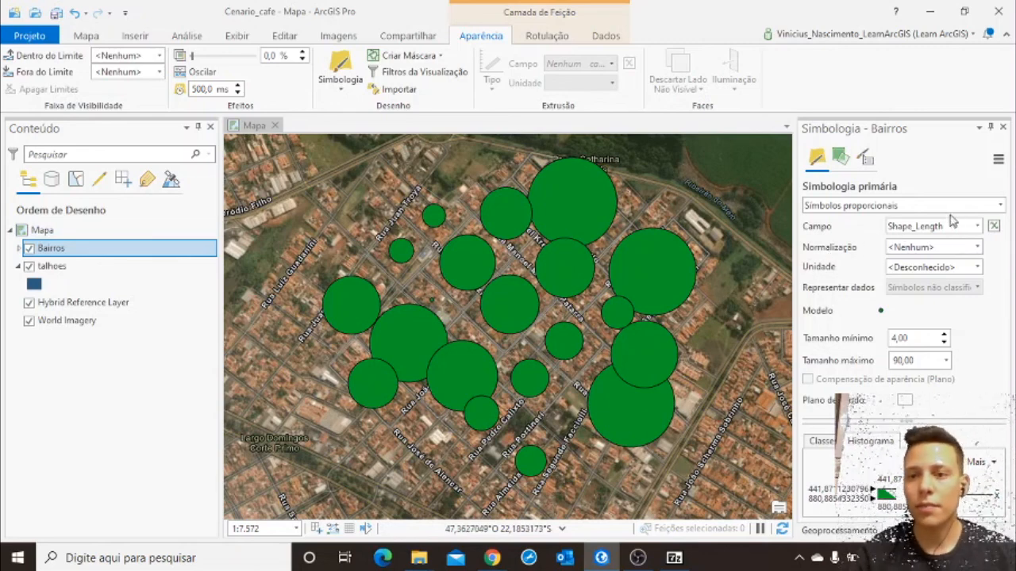
click(978, 227)
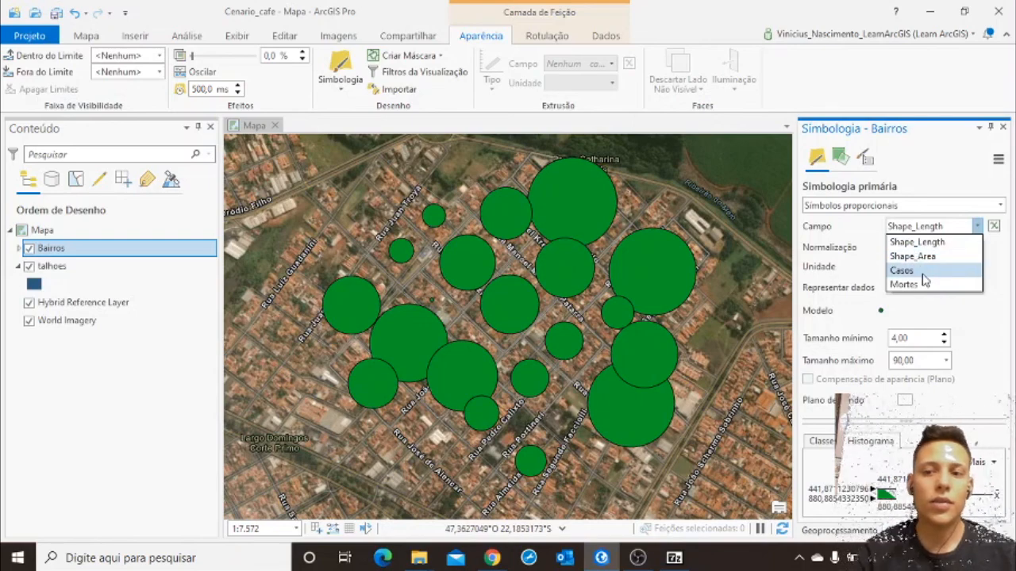
click(920, 270)
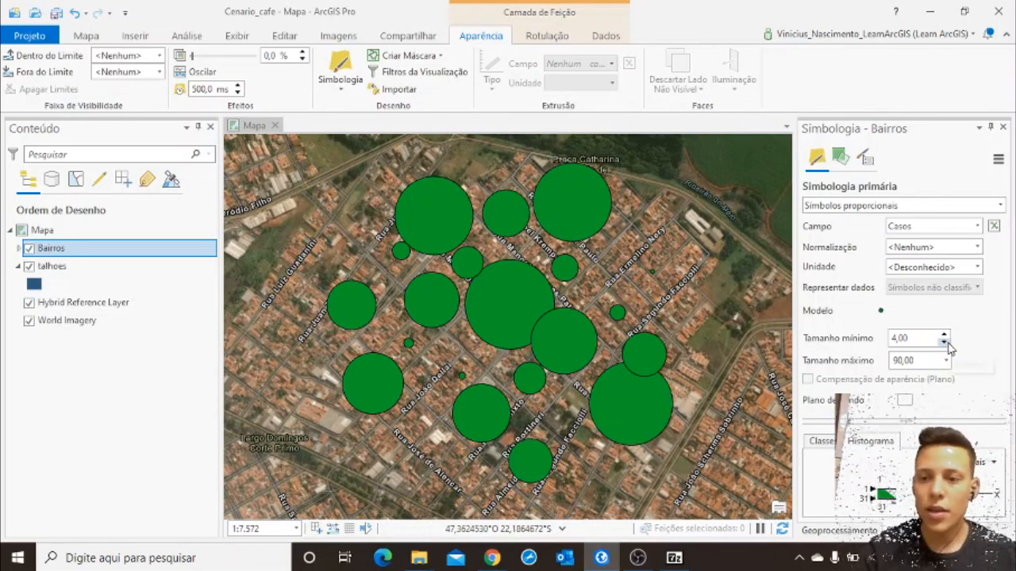
Try a minimum size of 10 for the Bairros symbols, set the maximum to 40, and settle on a minimum of 4
drag(924, 338, 895, 340)
text(10)
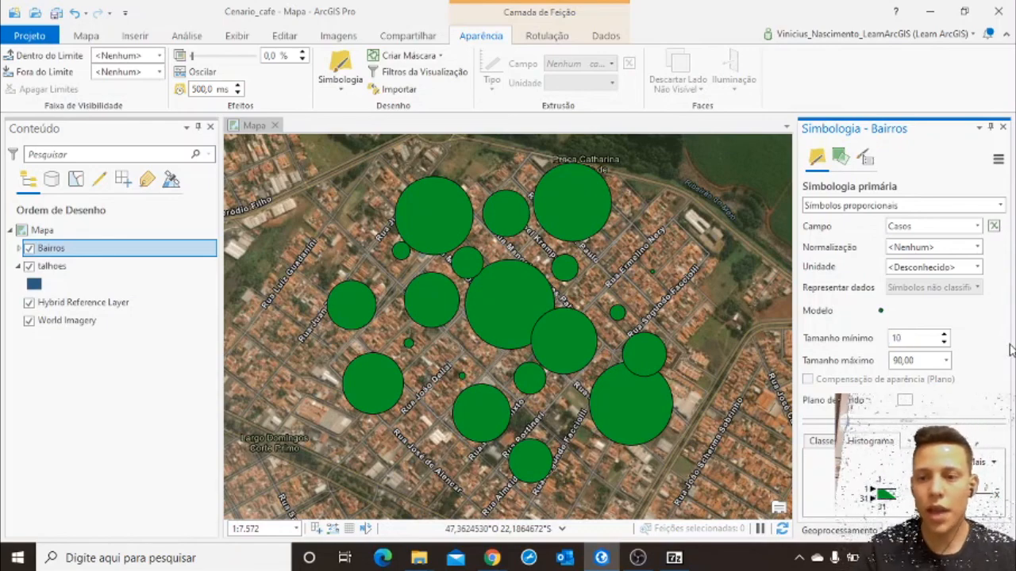
key(Return)
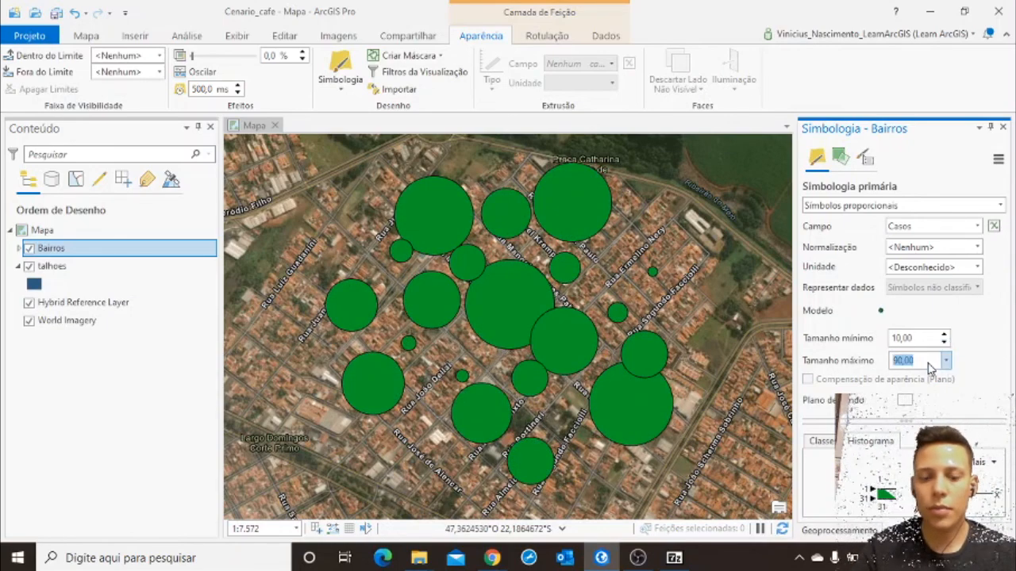
click(968, 361)
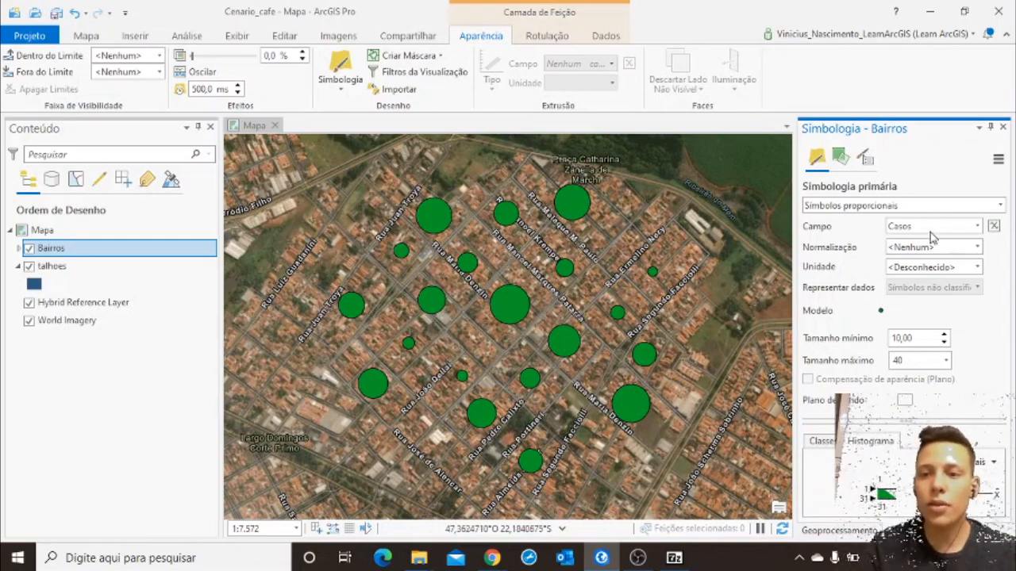
click(942, 345)
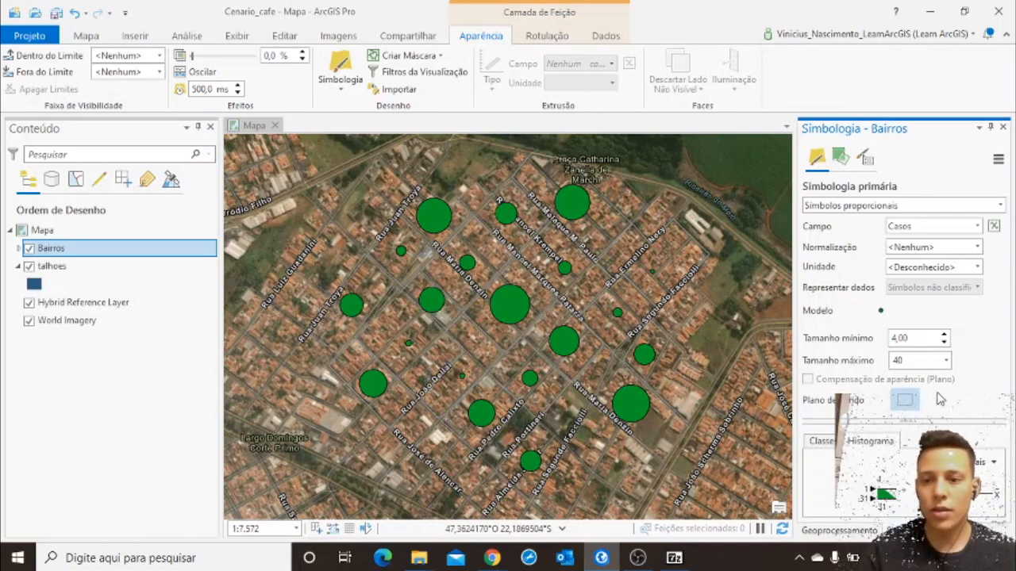
Give the Bairros background polygons a magenta outline 3 pt wide and apply it
click(905, 399)
click(992, 304)
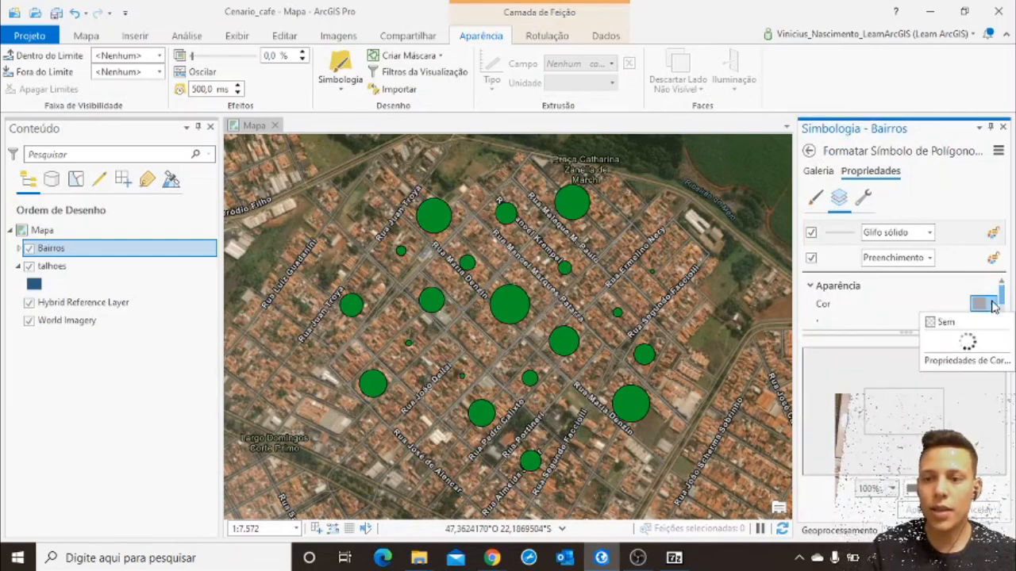
click(1001, 386)
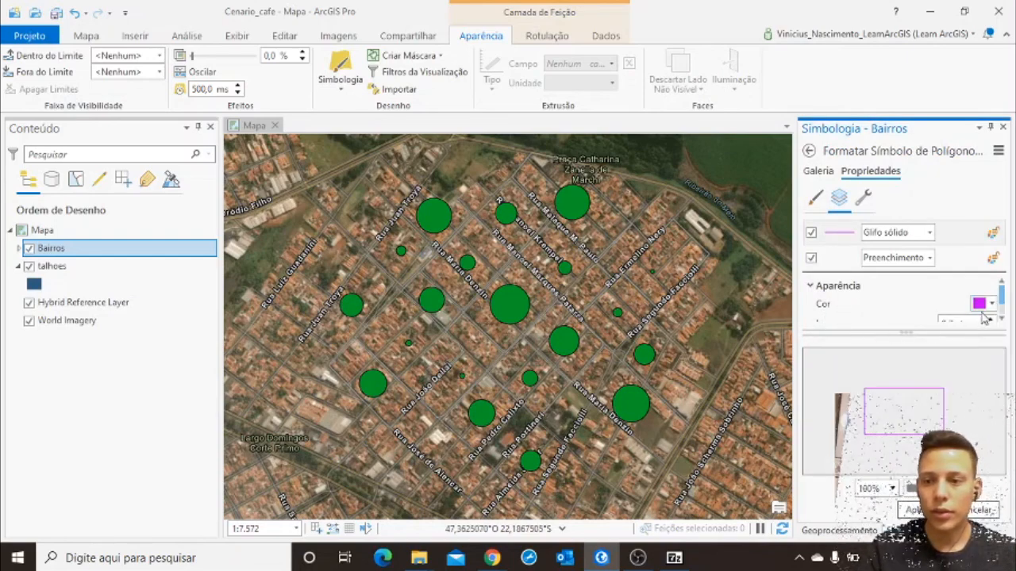
click(911, 510)
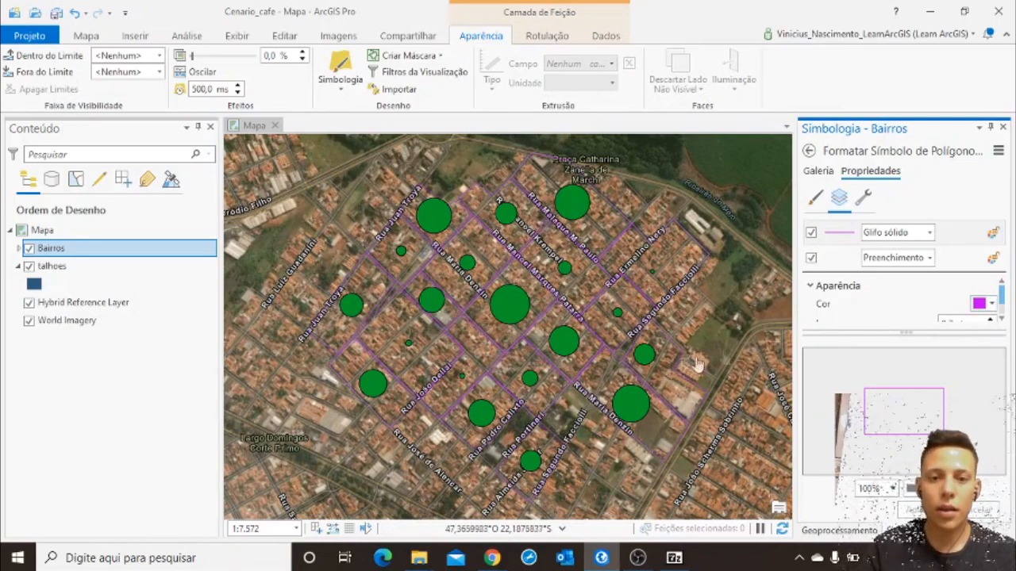
click(990, 319)
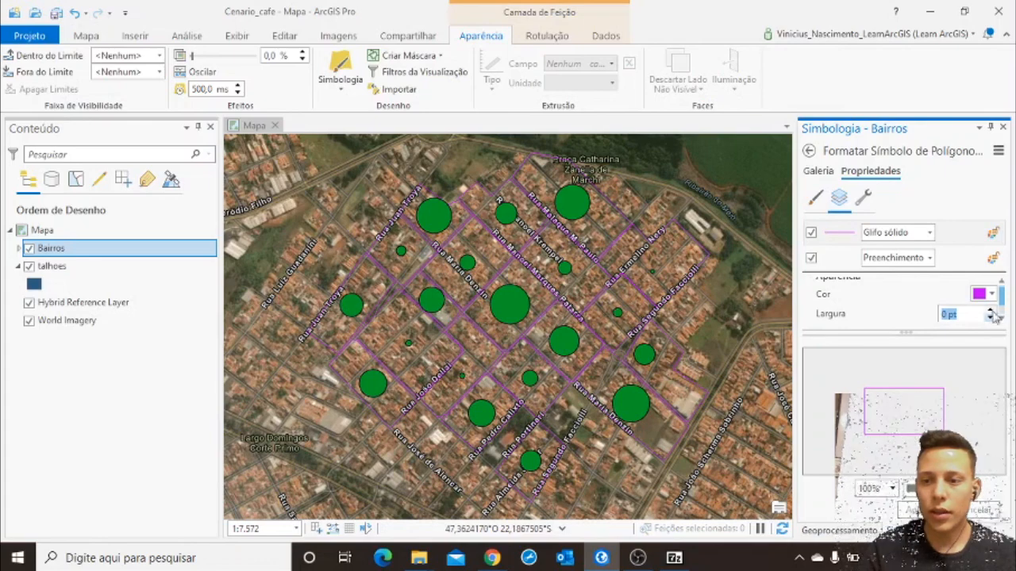
click(990, 311)
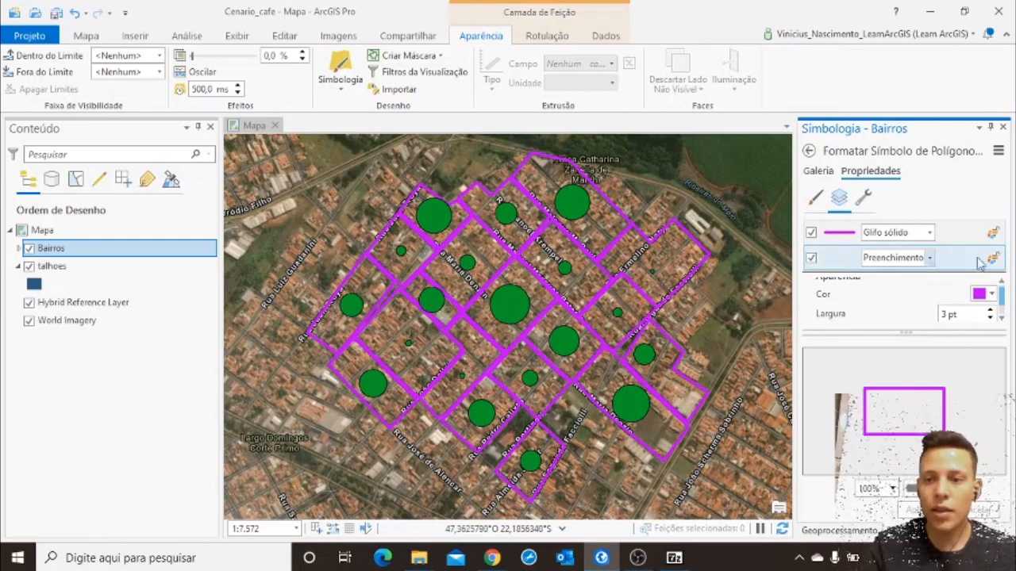
click(808, 151)
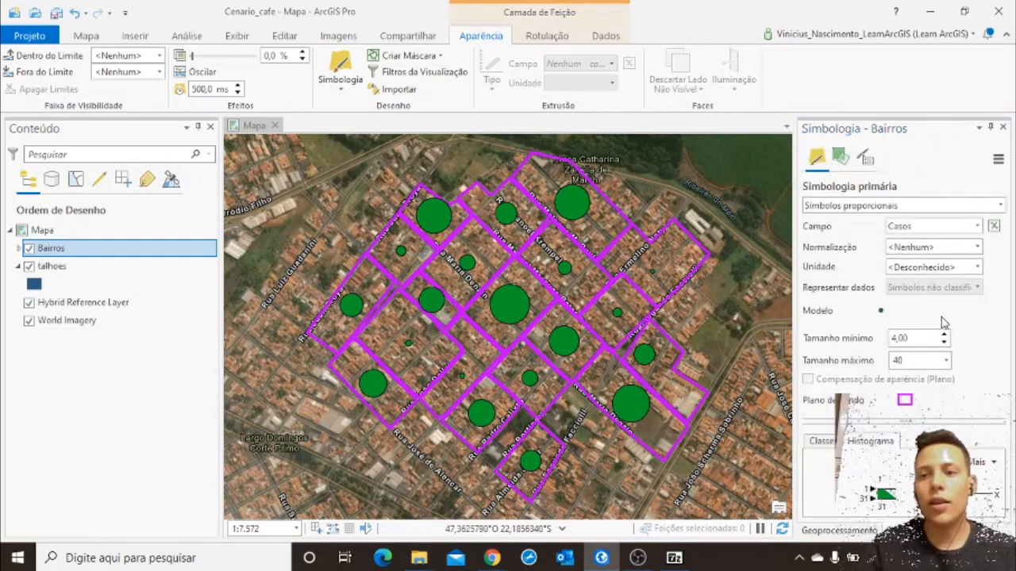
Reduce the minimum size of the Bairros proportional symbols to 2
drag(922, 340, 886, 343)
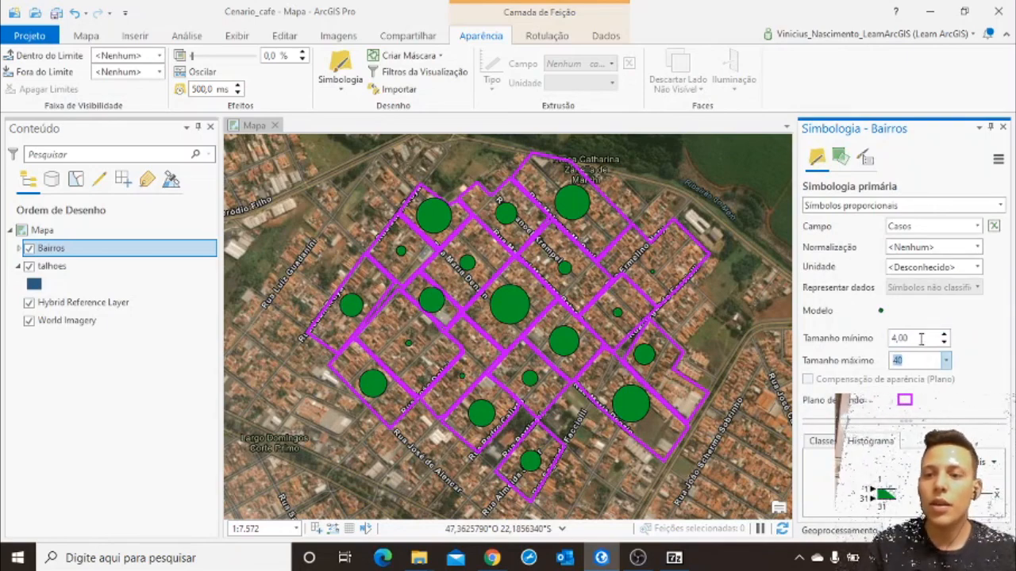
click(945, 344)
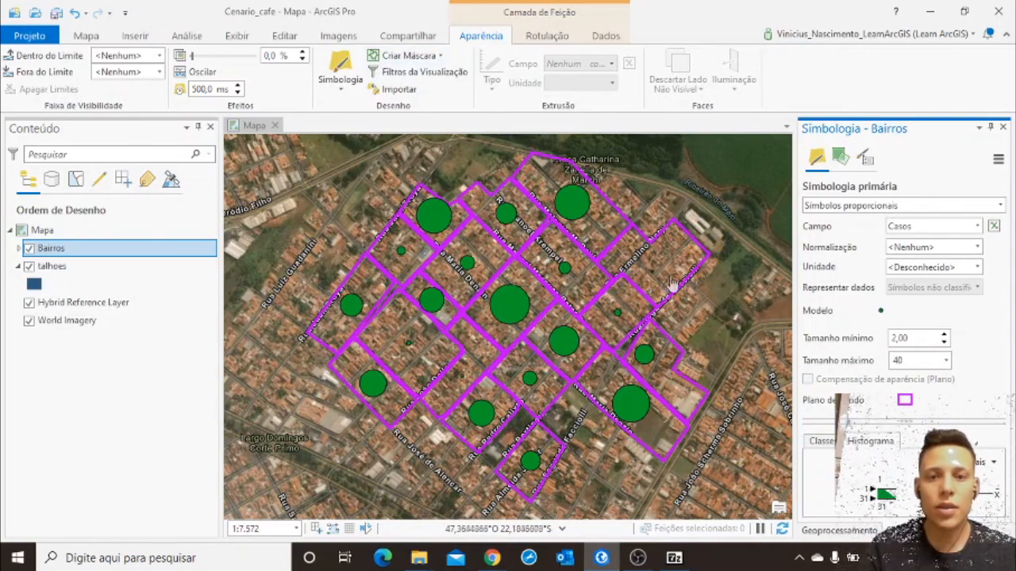
click(637, 558)
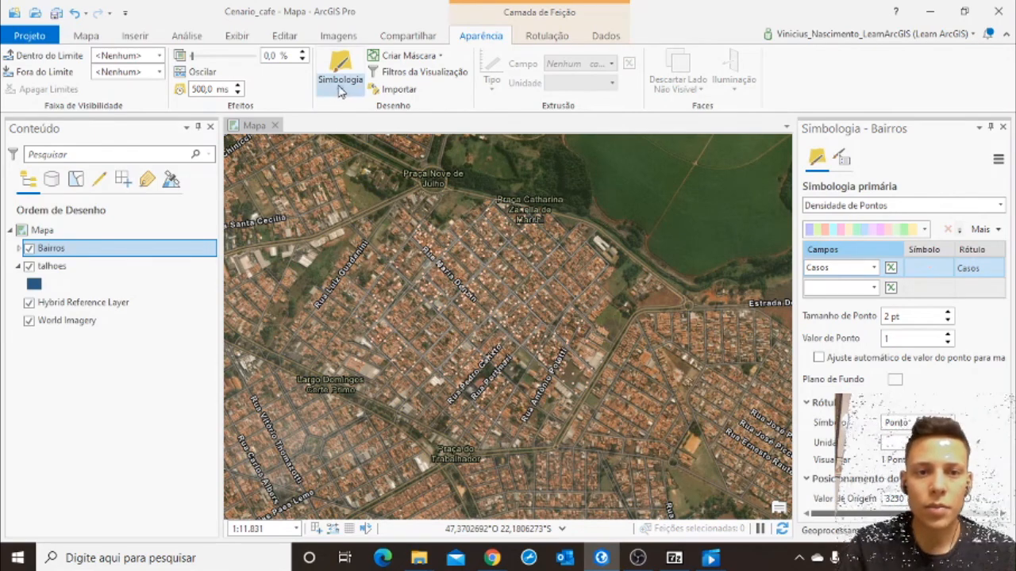
Symbolize the Bairros layer with Densidade de Pontos on the Casos field, using black 5 pt dots and a red background outline
click(341, 84)
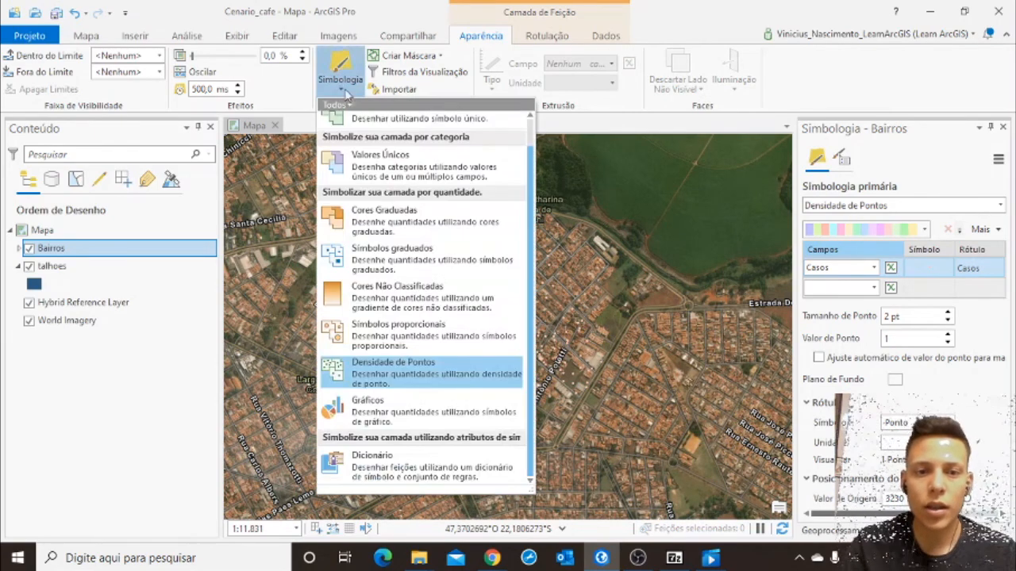
click(392, 370)
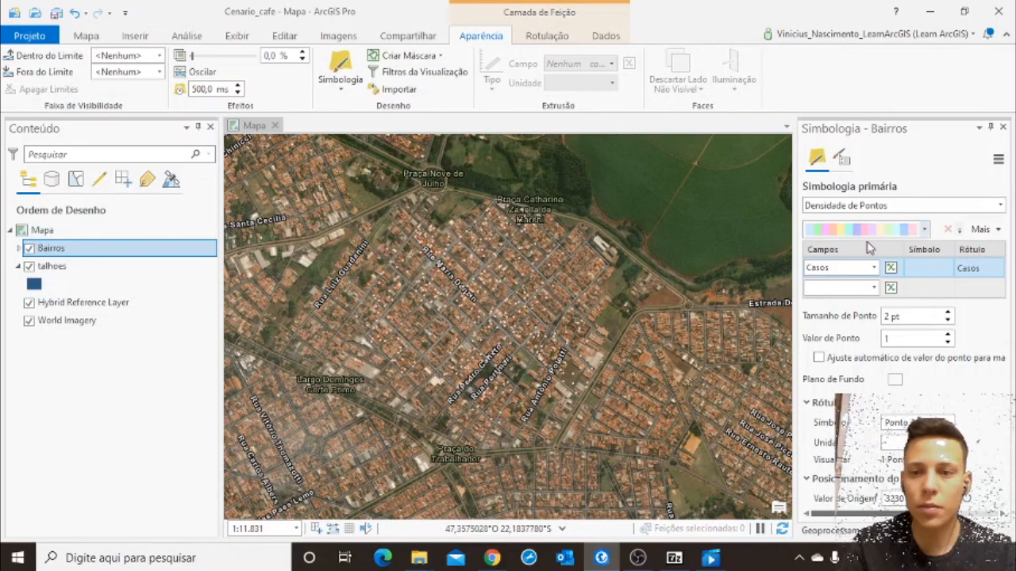
click(873, 267)
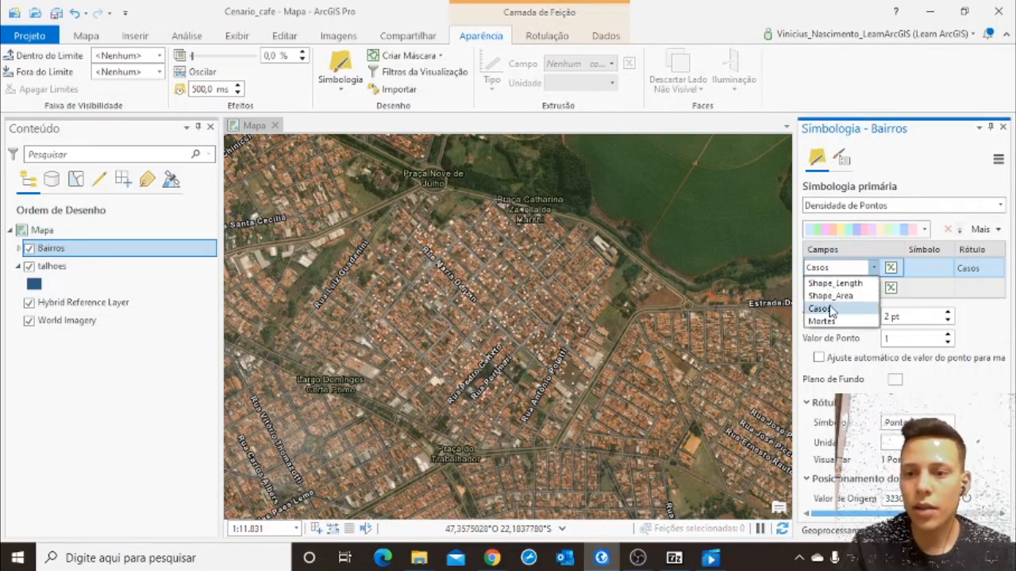
click(831, 308)
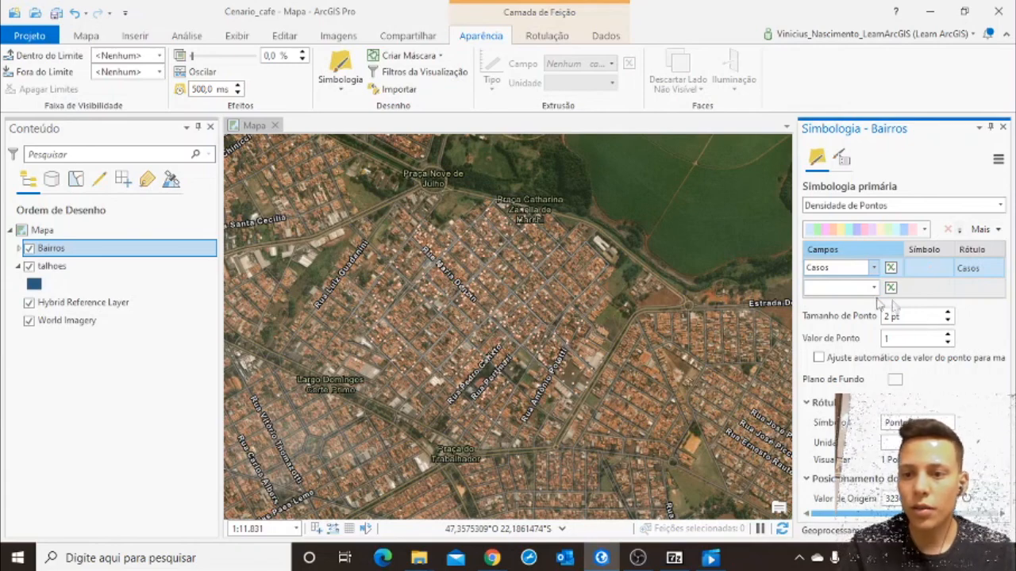
click(885, 232)
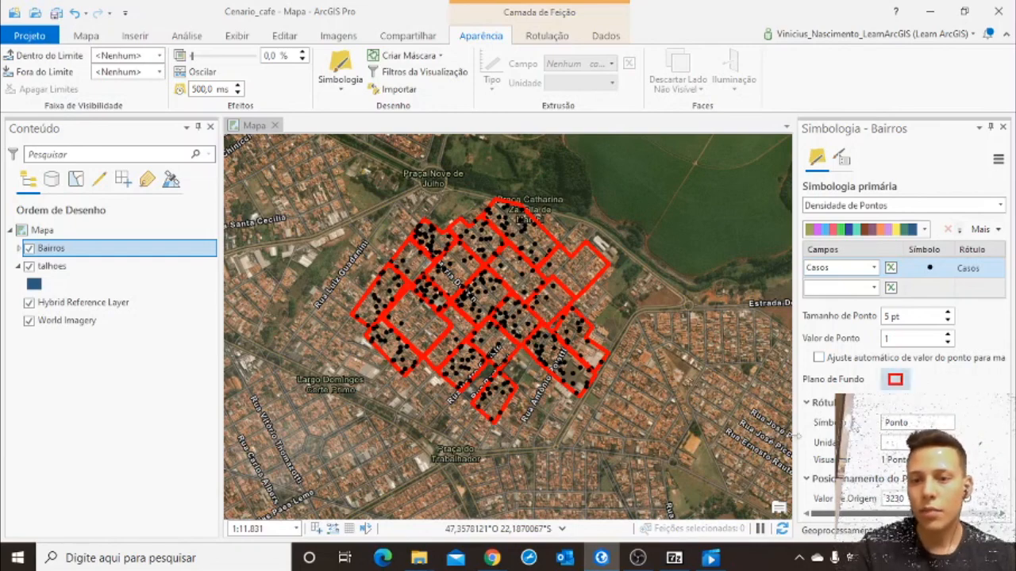
Symbolize the Bairros layer with Gráficos as a bar chart of the Casos and Mortes fields
click(349, 87)
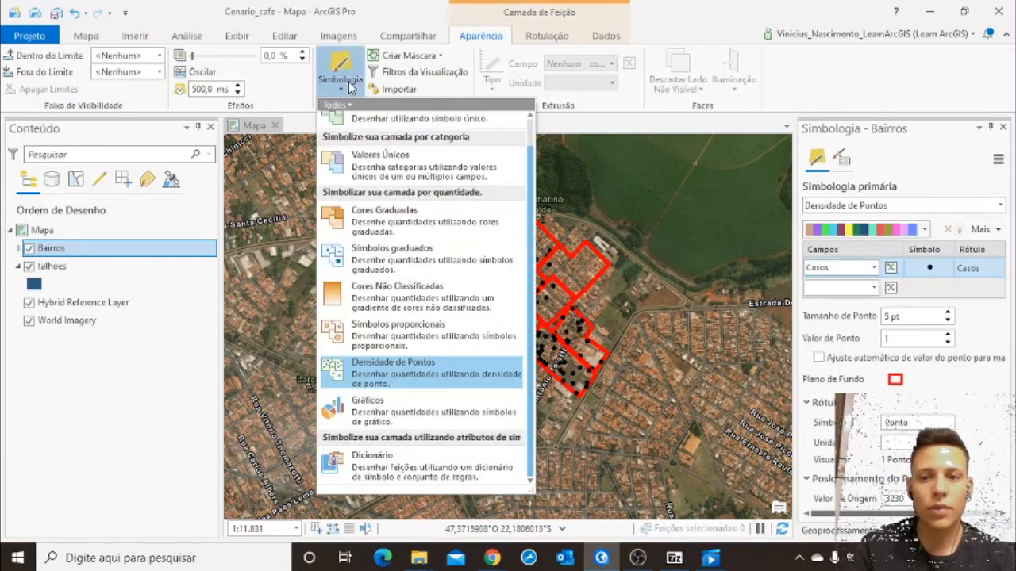
click(419, 410)
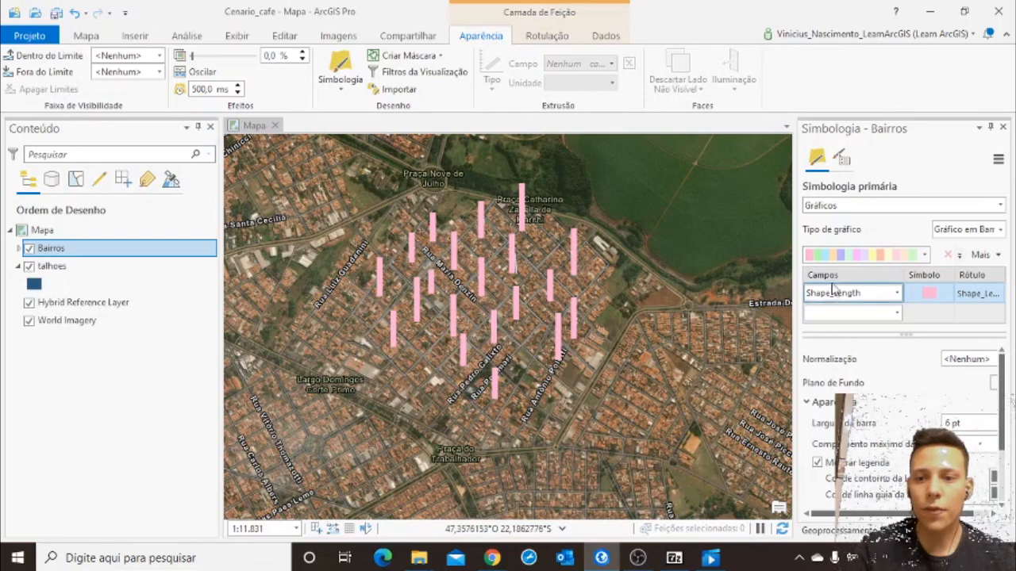
click(897, 294)
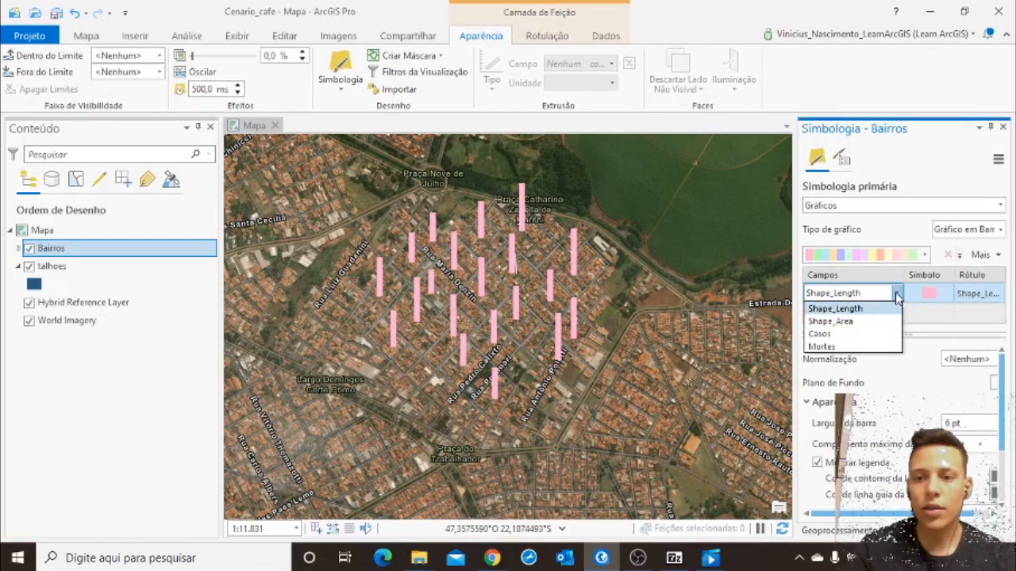
click(821, 334)
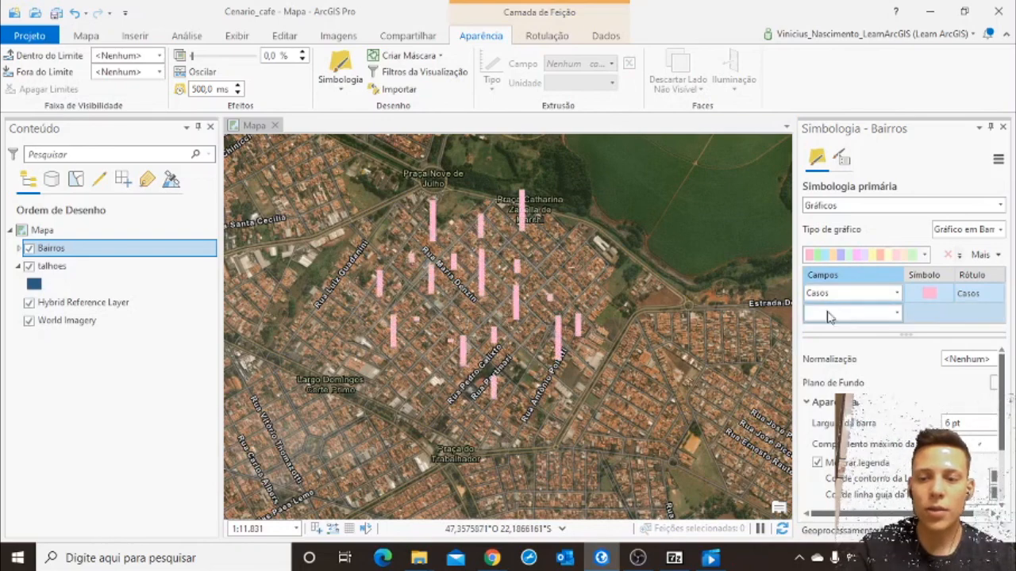
click(896, 313)
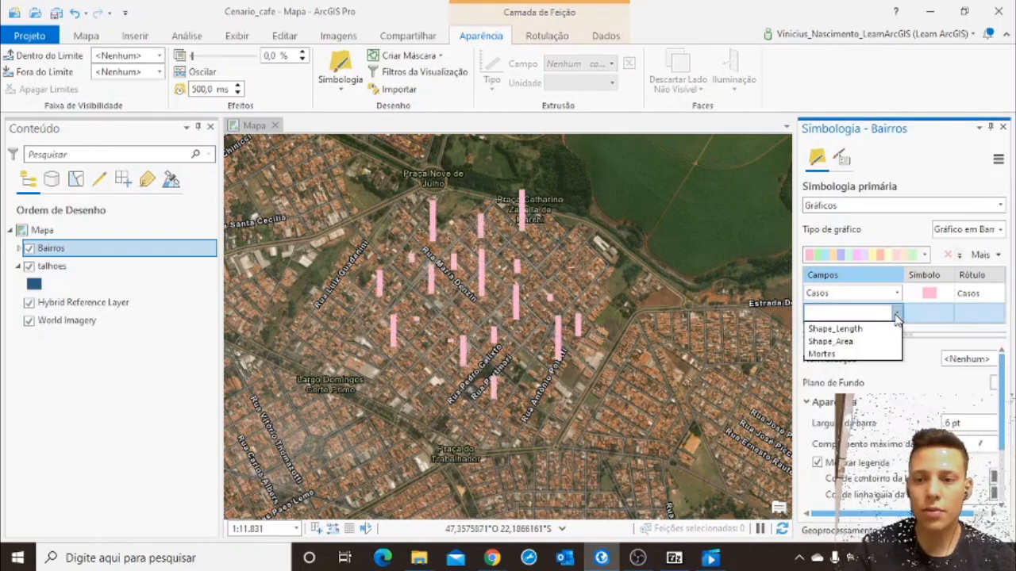
click(833, 354)
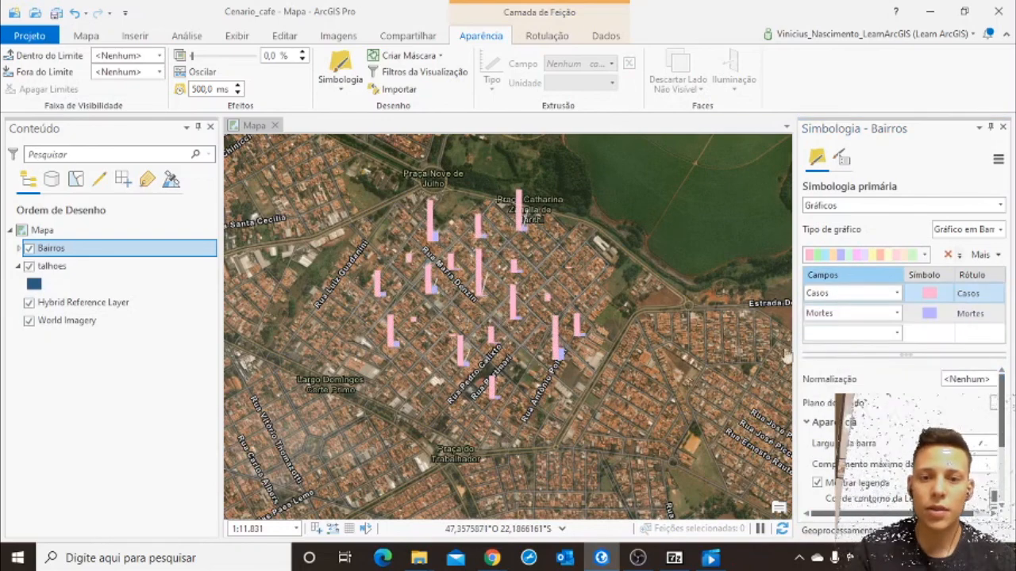
Color the Casos bars blue and the Mortes bars red, and give the Bairros background polygons a yellow 4 pt outline
click(929, 312)
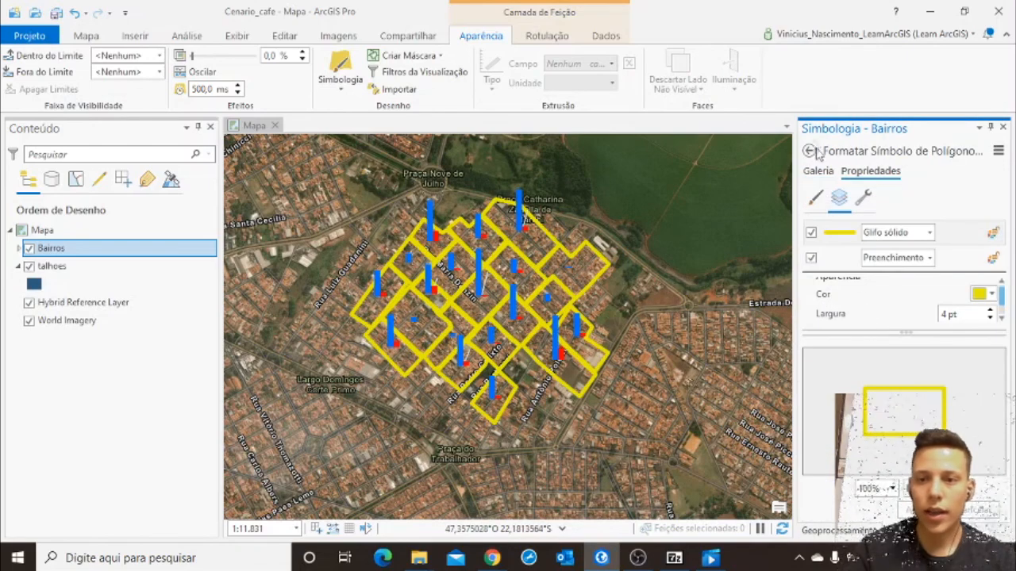
click(808, 151)
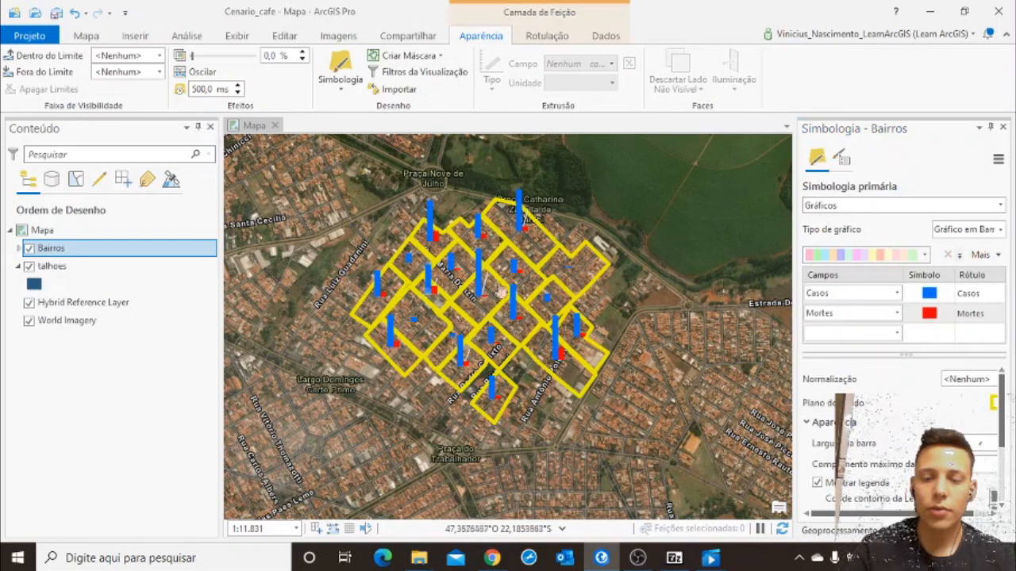